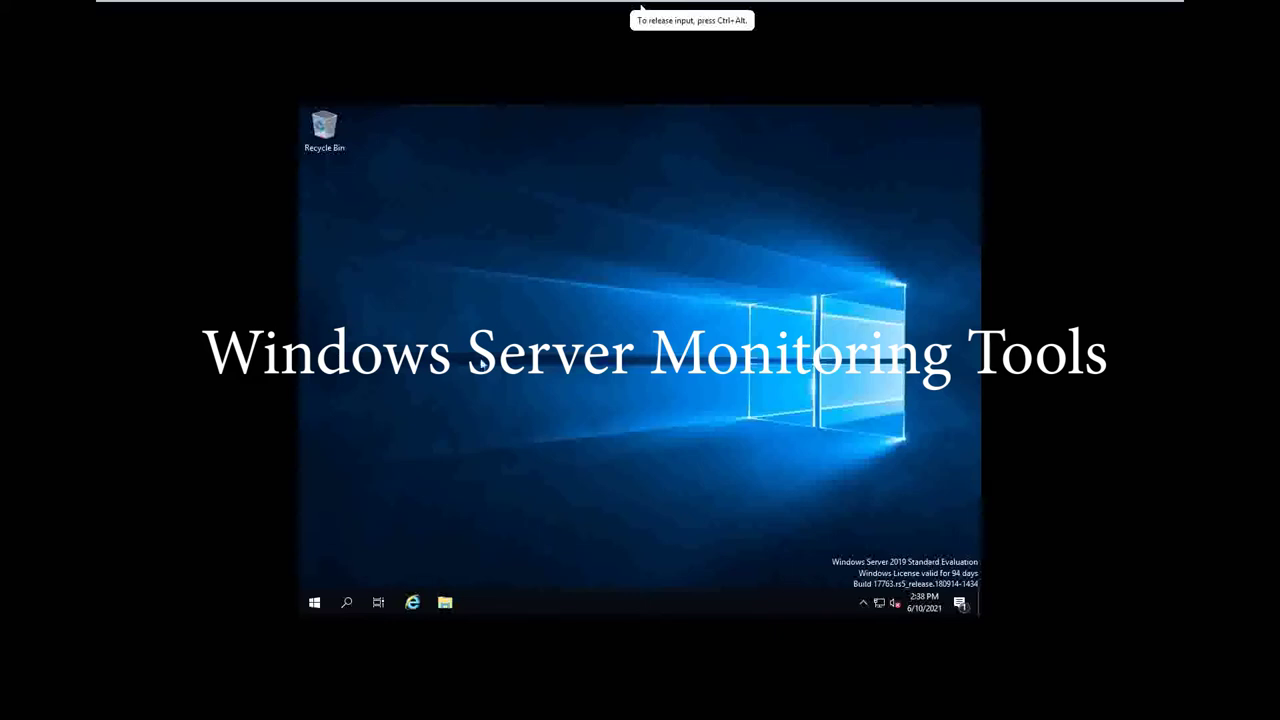
Find and open Event Viewer on the server.
click(315, 603)
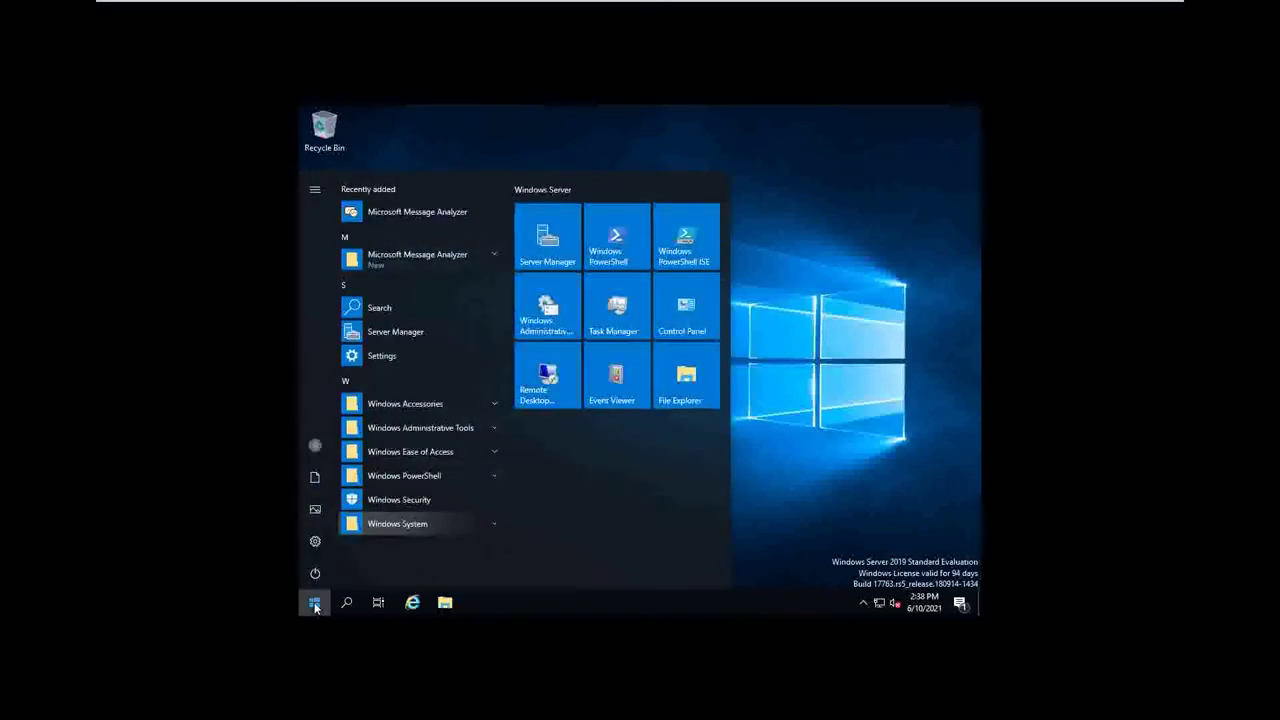
text(event)
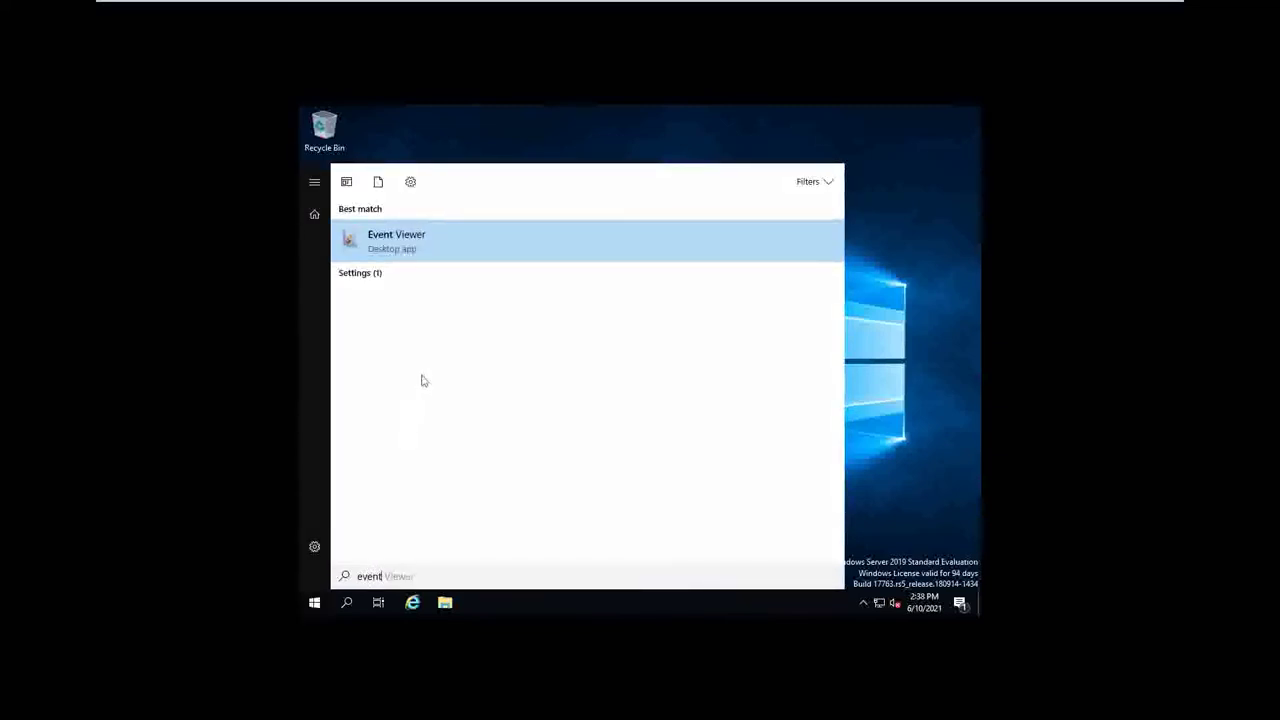
click(445, 249)
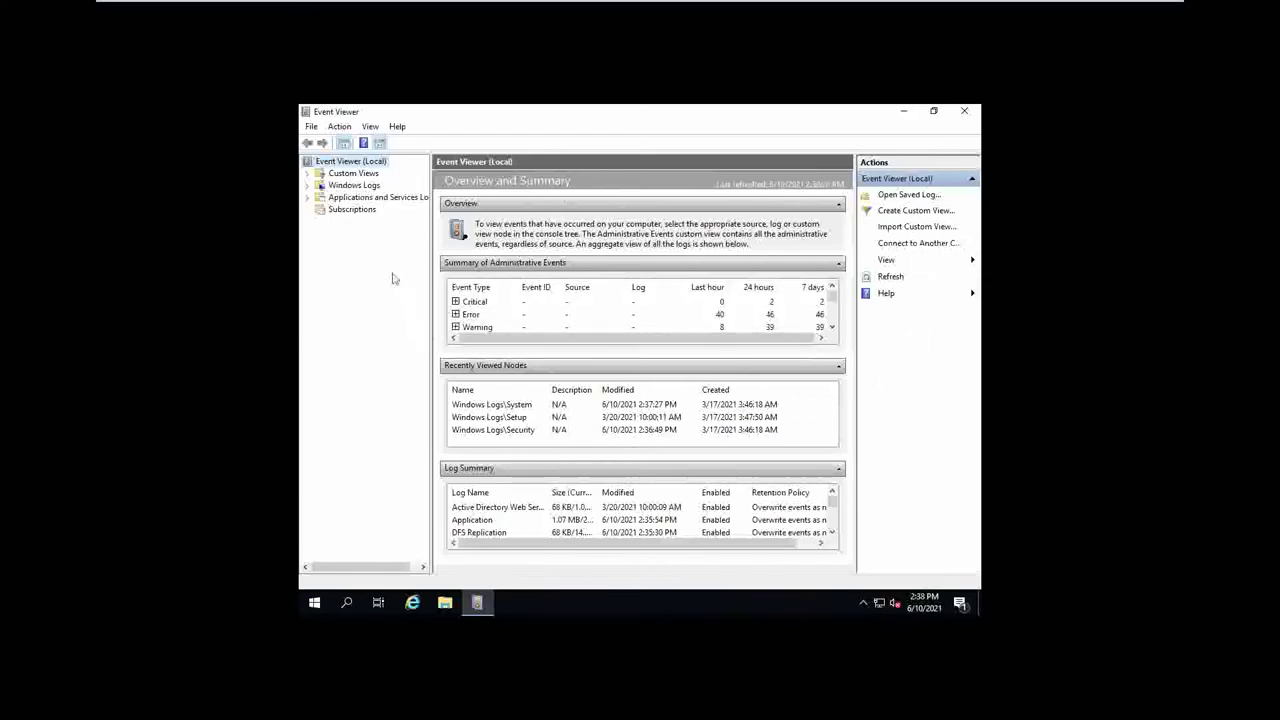
Open the Application log under Windows Logs and inspect its newest Information event and the Perflib error.
click(308, 186)
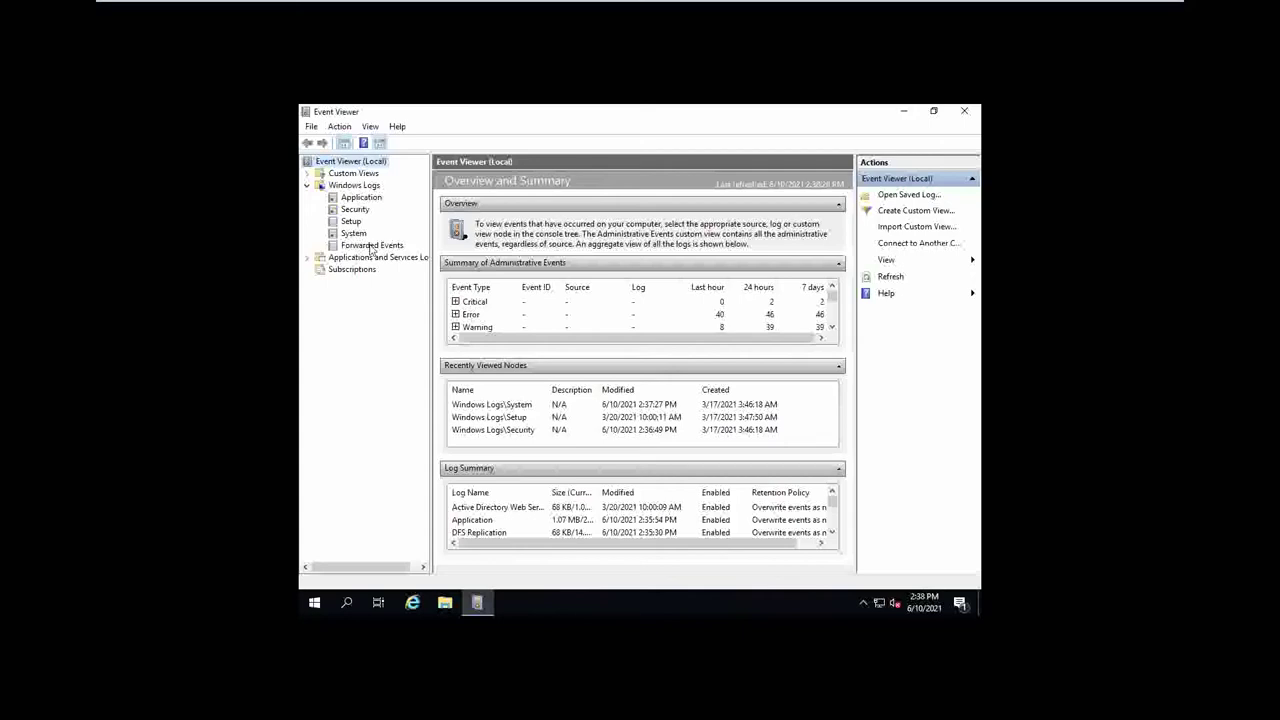
click(358, 199)
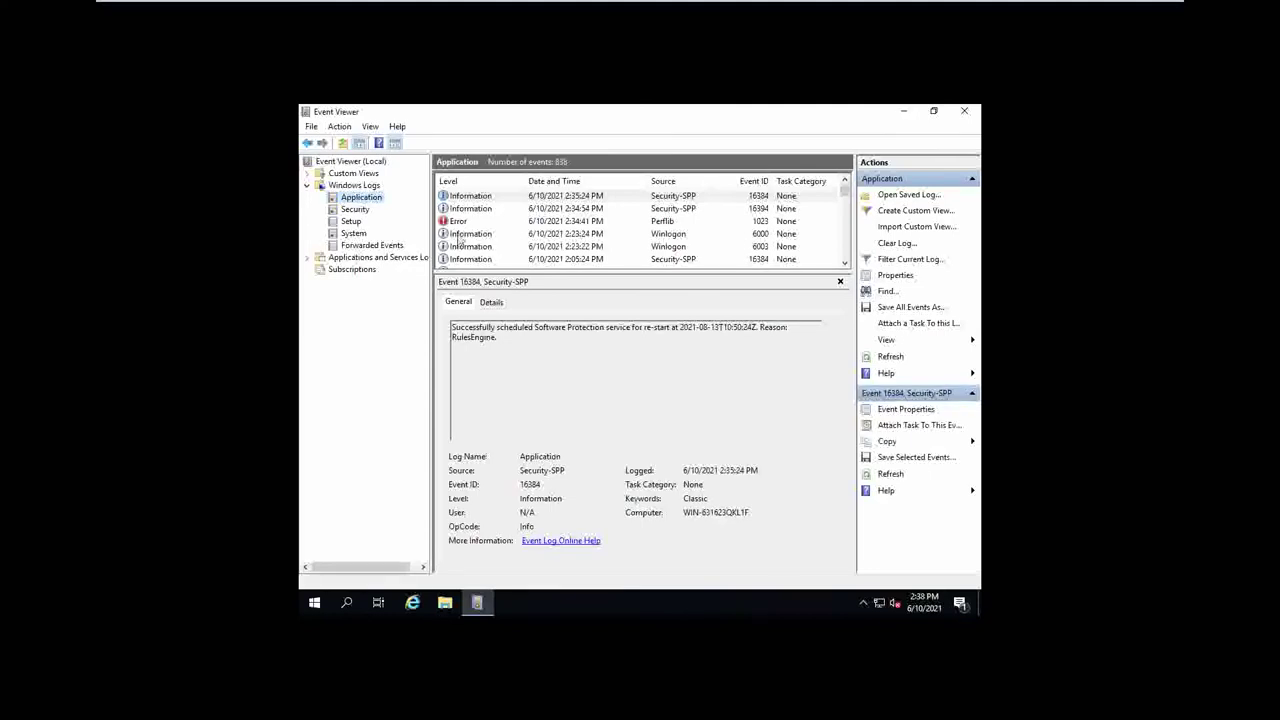
click(470, 198)
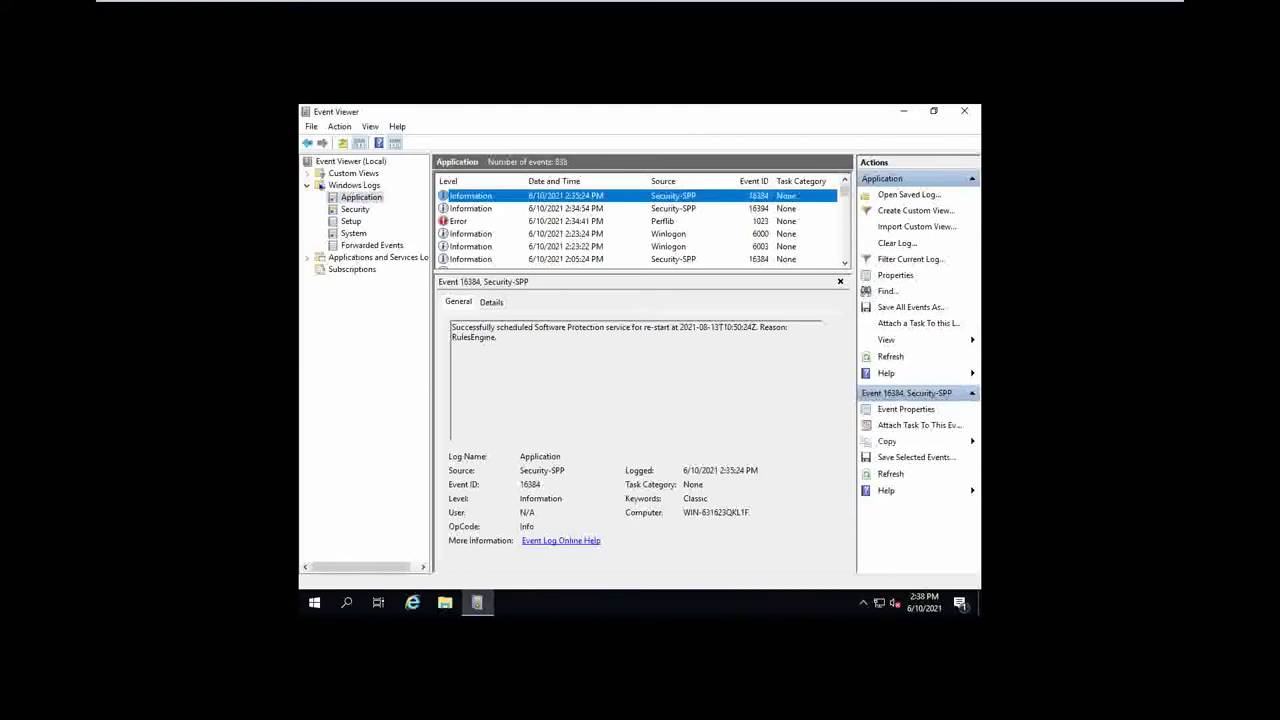
click(462, 222)
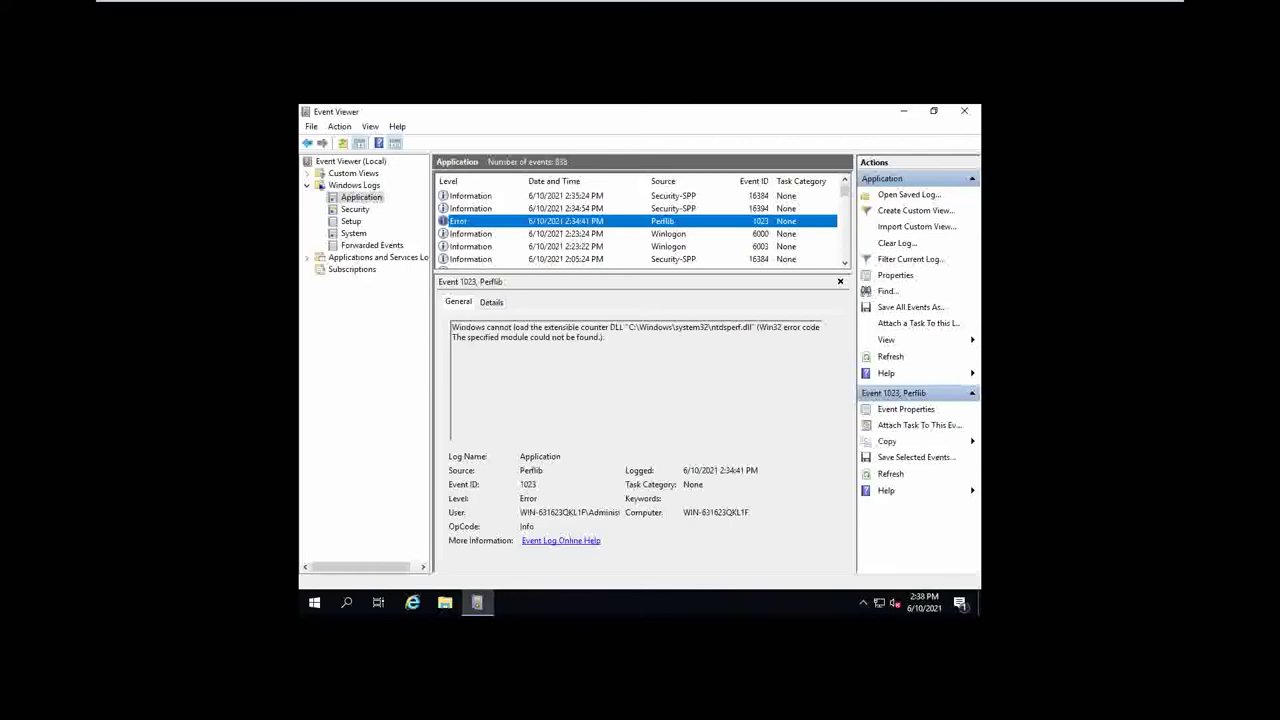
Look through the System log and highlight the full description of the DNS Client Events warning.
click(353, 233)
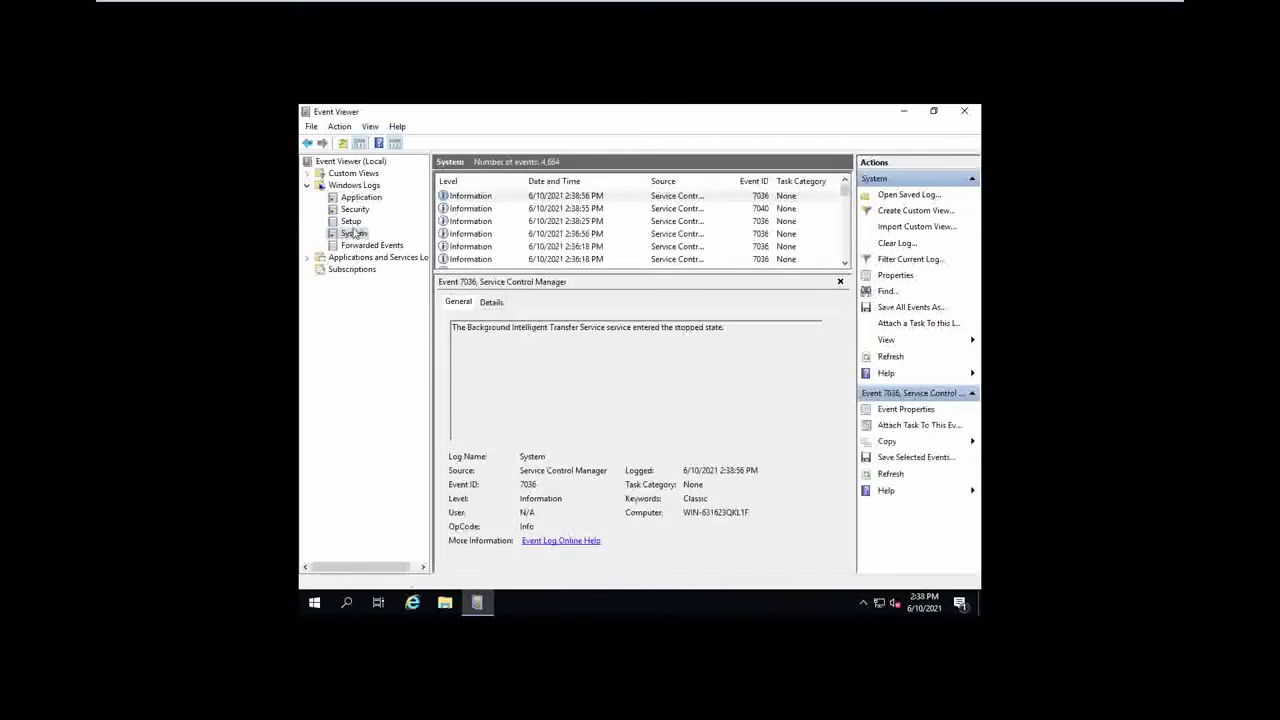
click(610, 234)
scroll(613, 240, down, 2)
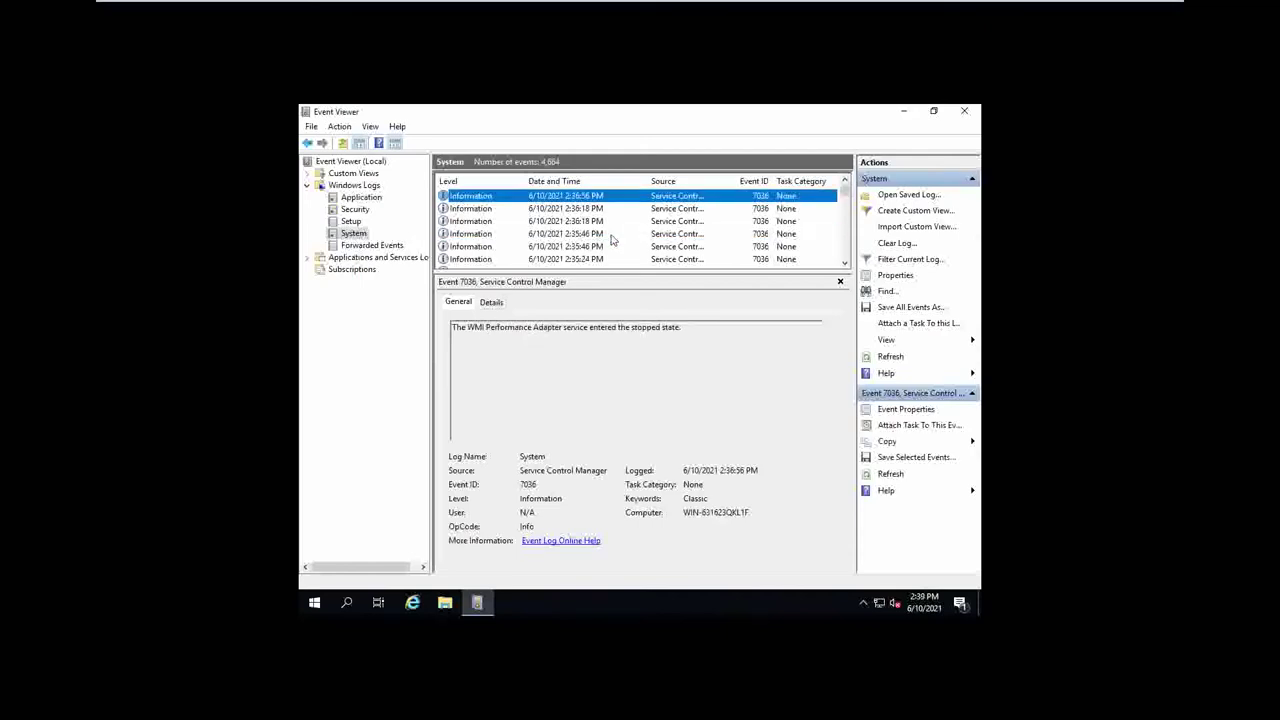
scroll(613, 240, down, 2)
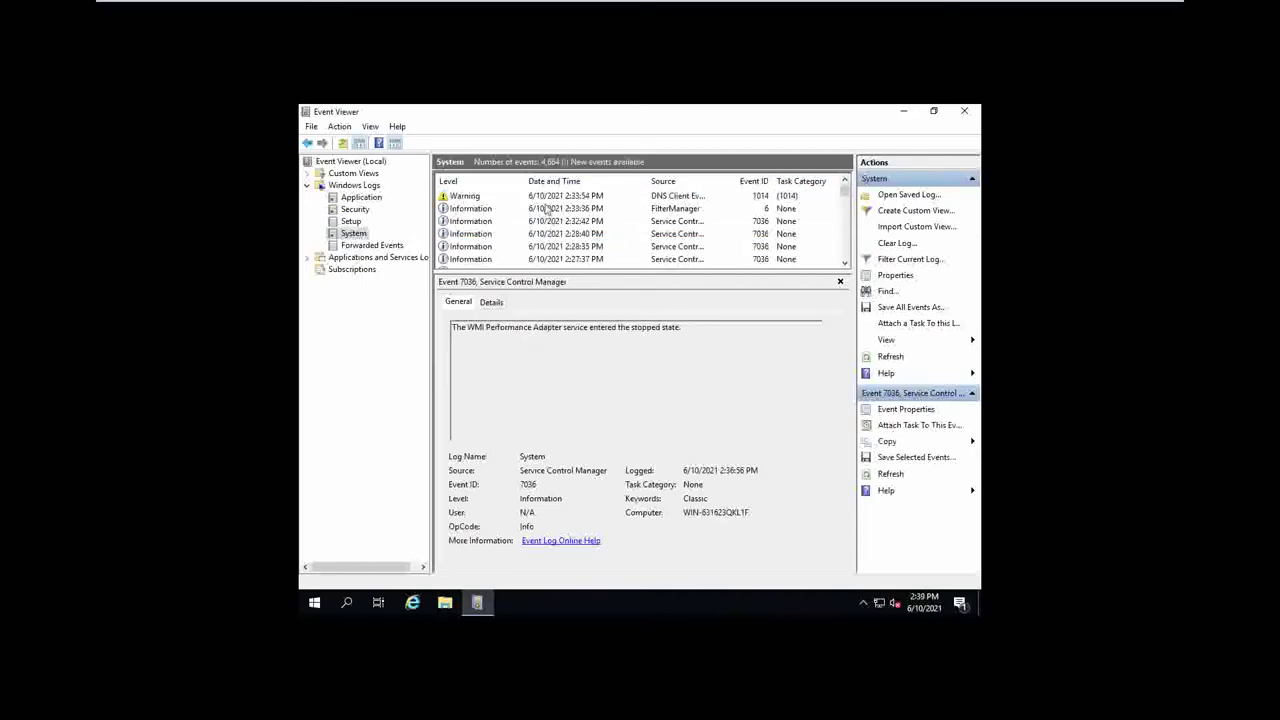
click(545, 197)
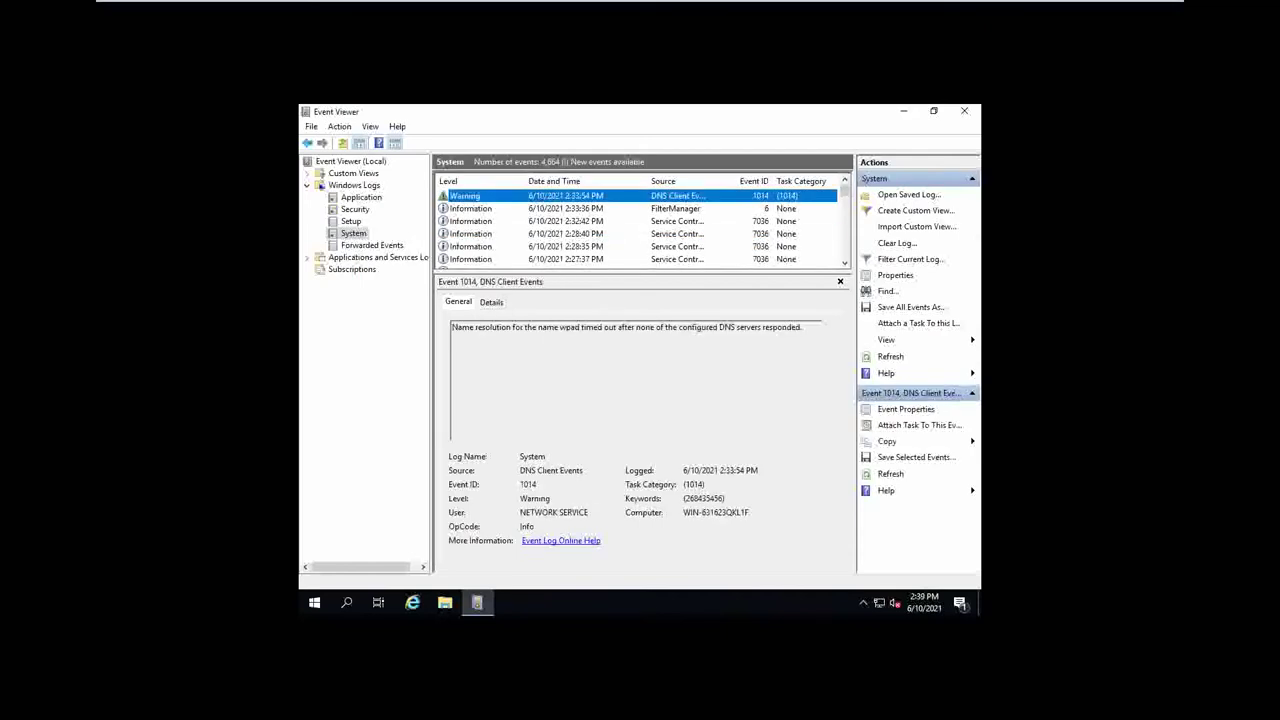
drag(522, 327, 666, 327)
click(670, 327)
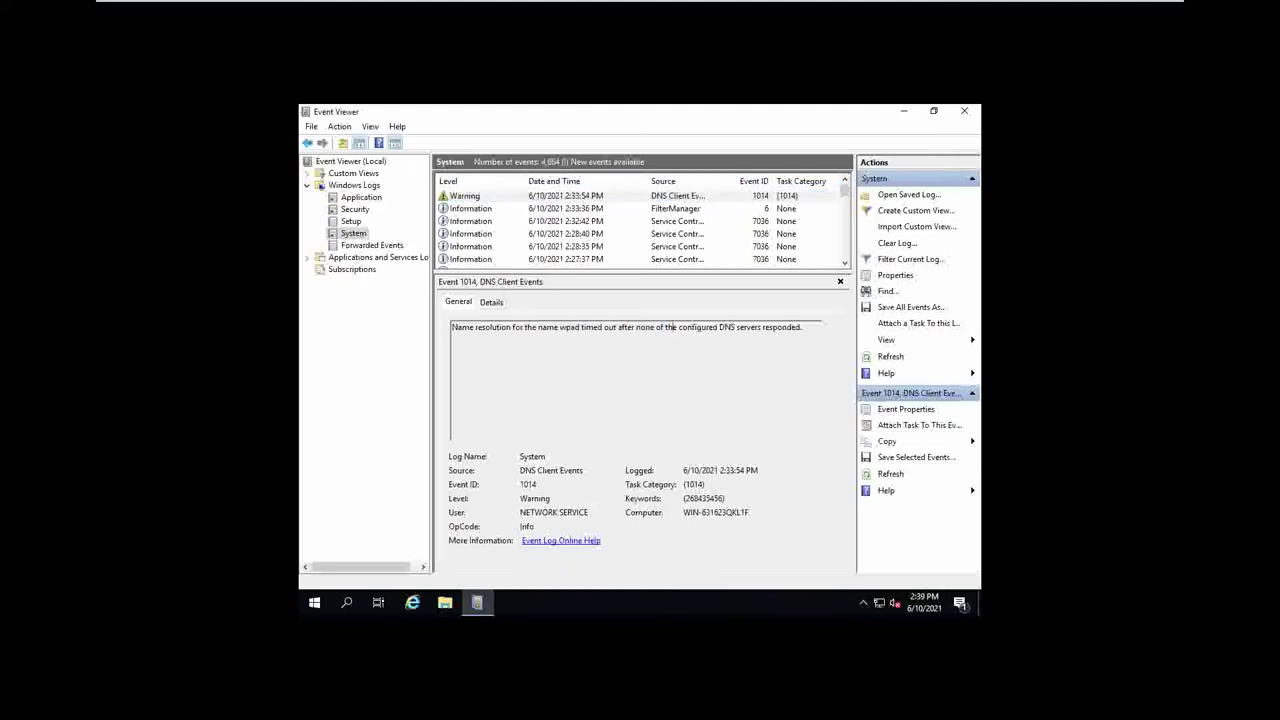
drag(806, 327, 450, 327)
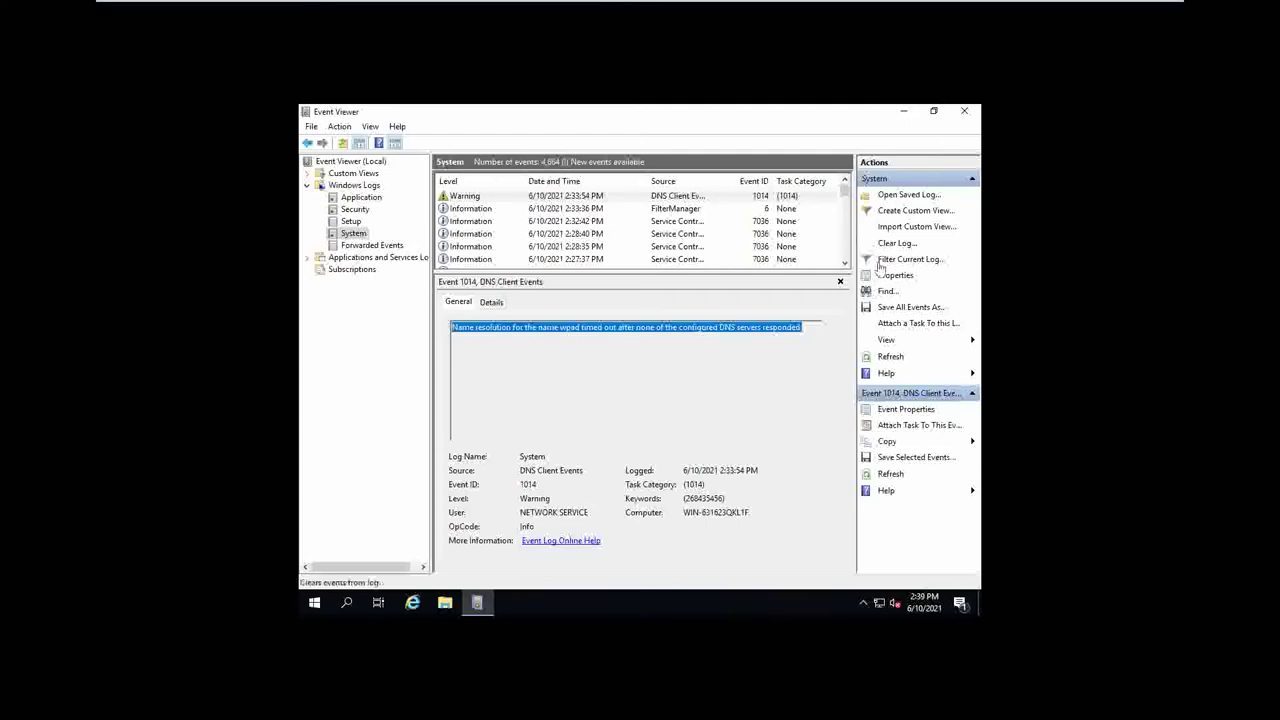
Review the Security log, inspect an Audit Success event with ID 4624 in the Logon category, and close Event Viewer.
click(354, 210)
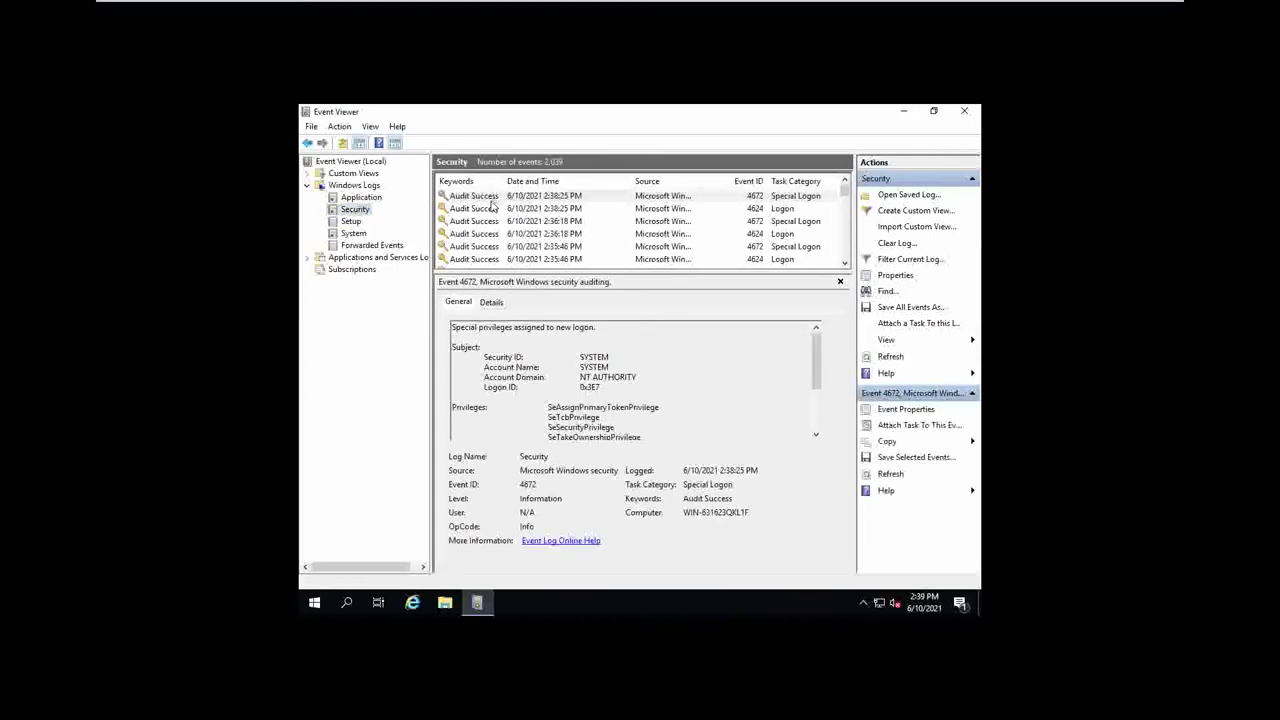
scroll(483, 252, down, 5)
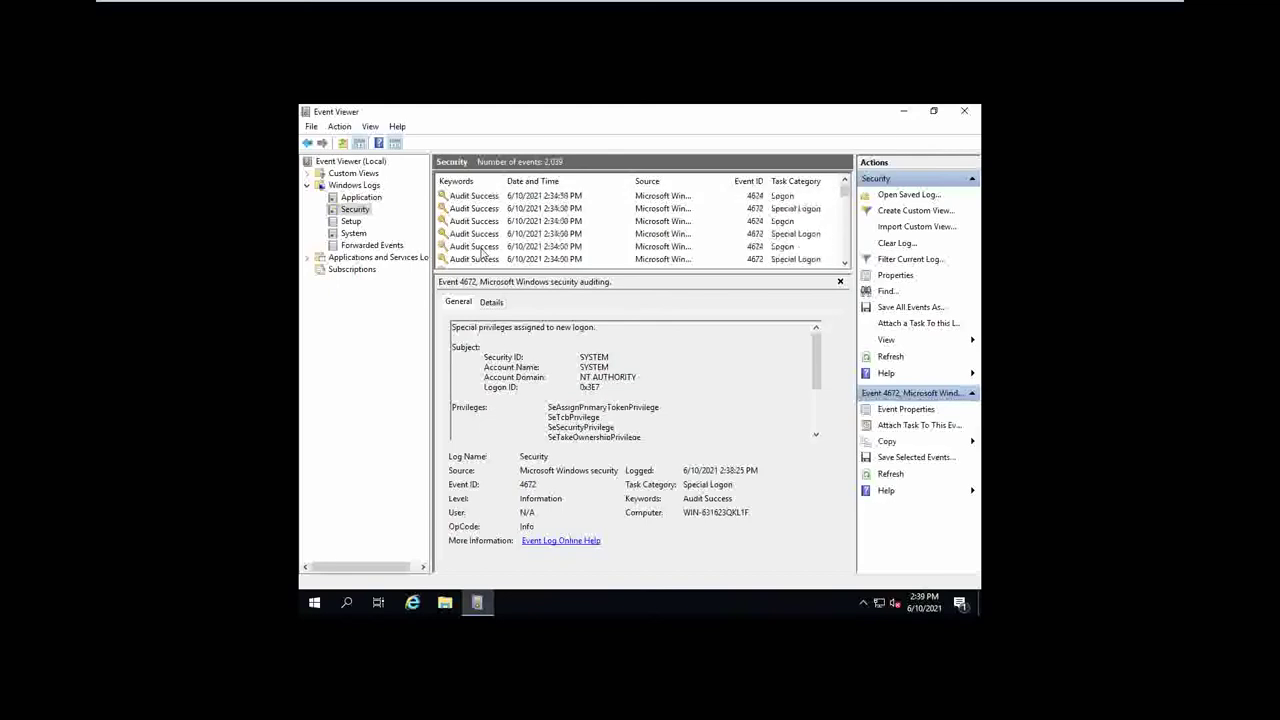
scroll(483, 252, down, 1)
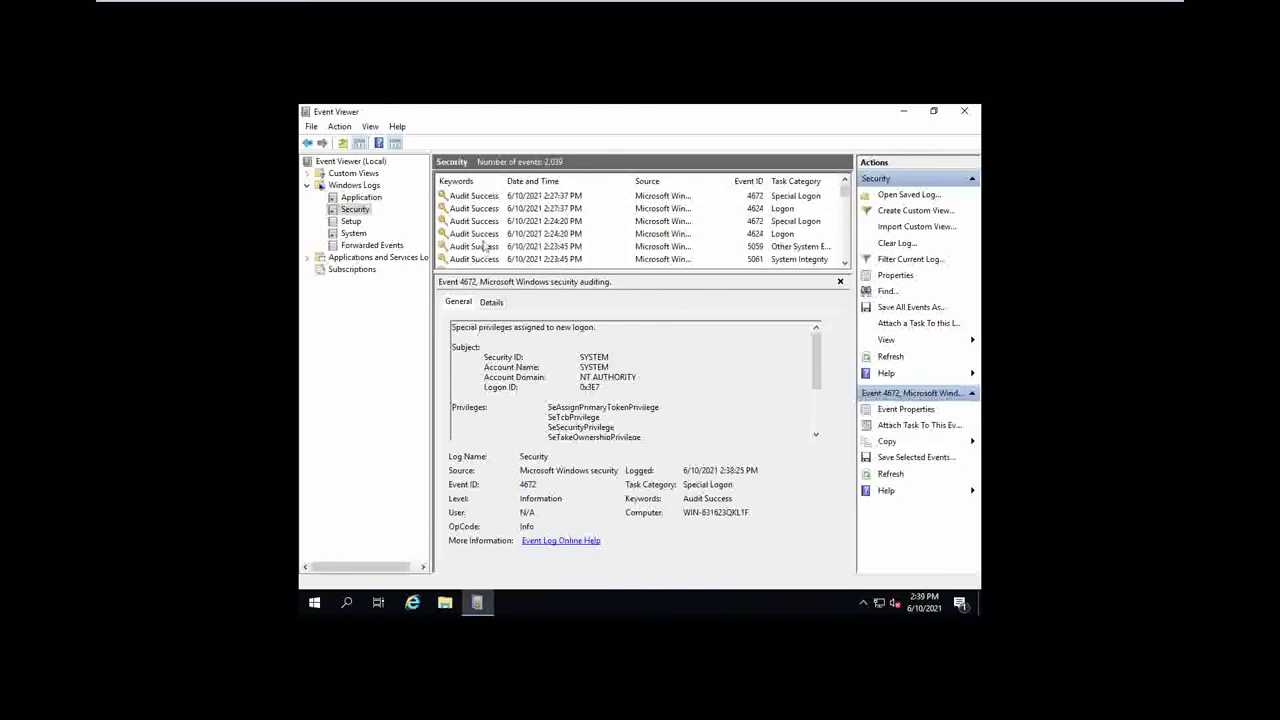
click(486, 246)
click(490, 235)
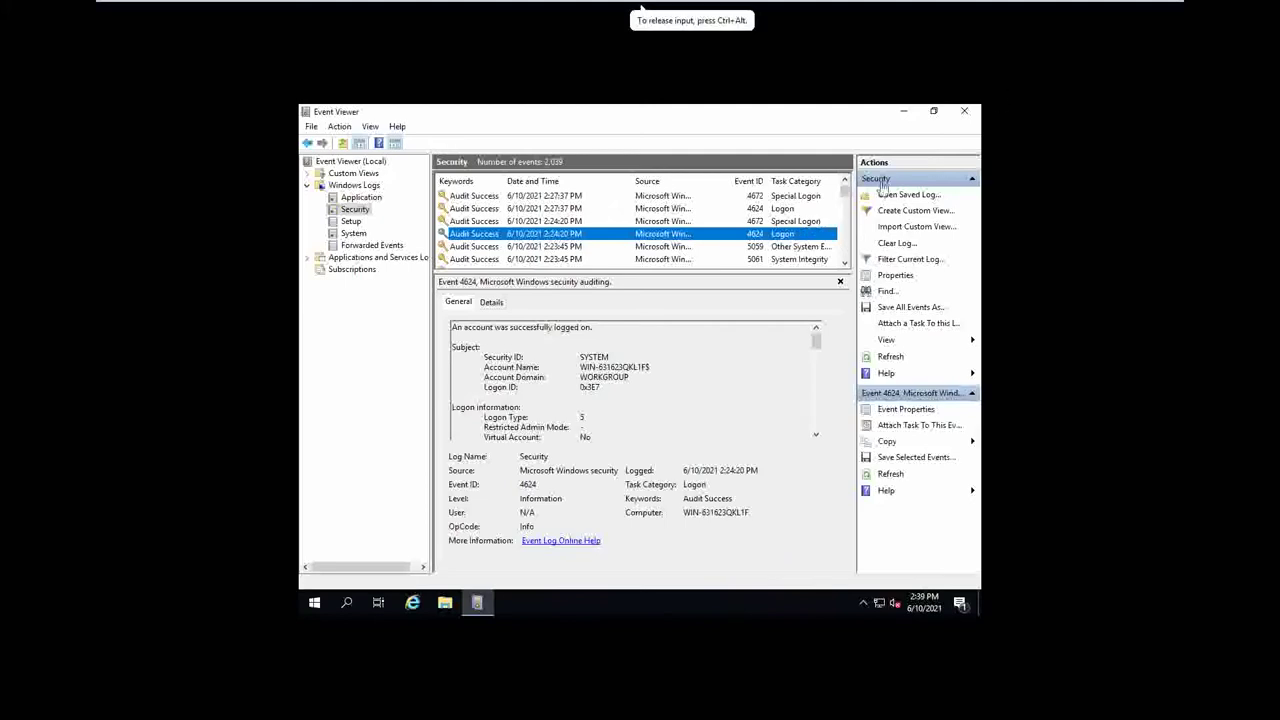
click(970, 114)
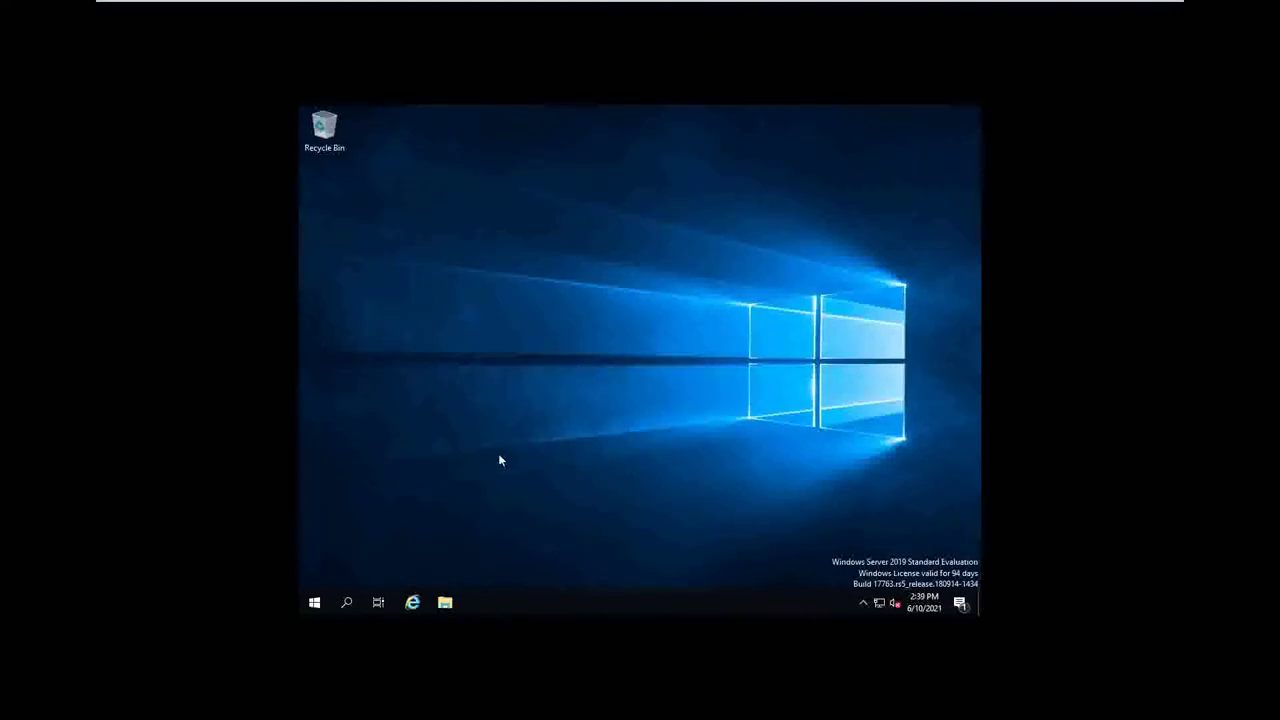
Open Task Manager, move its window higher on the desktop, and view the CPU performance graph.
click(315, 602)
text(task)
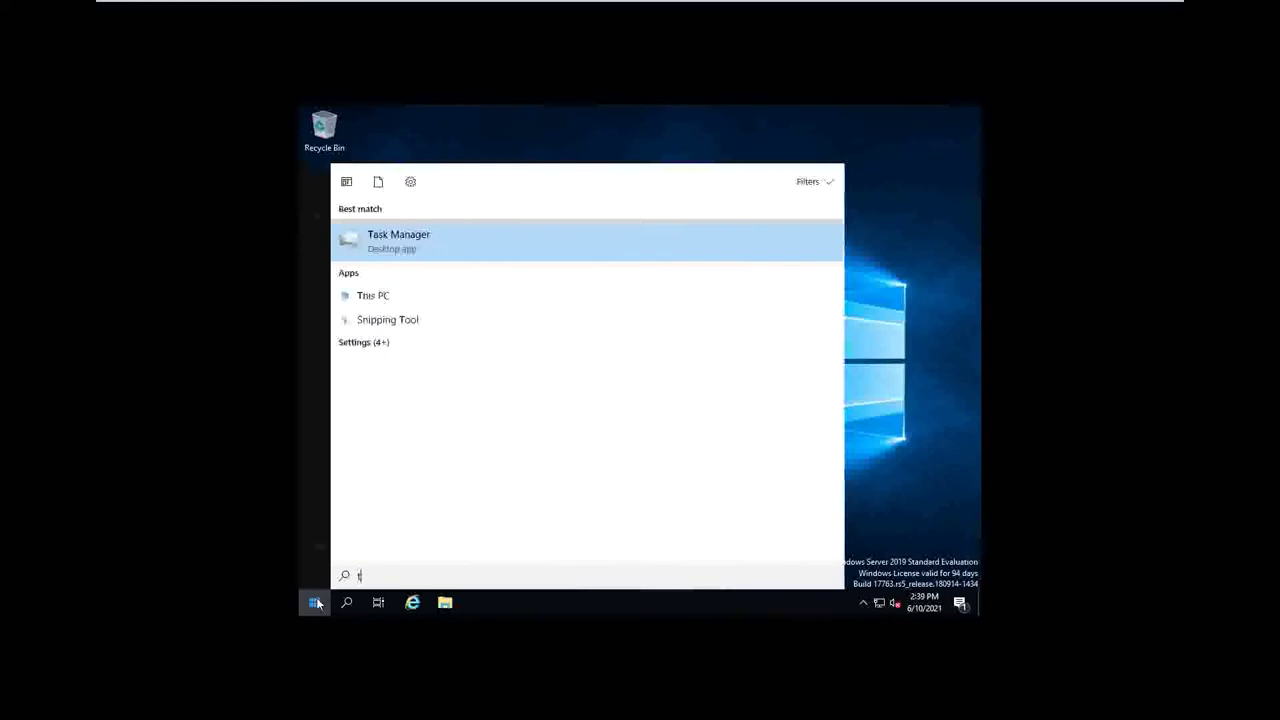
click(463, 258)
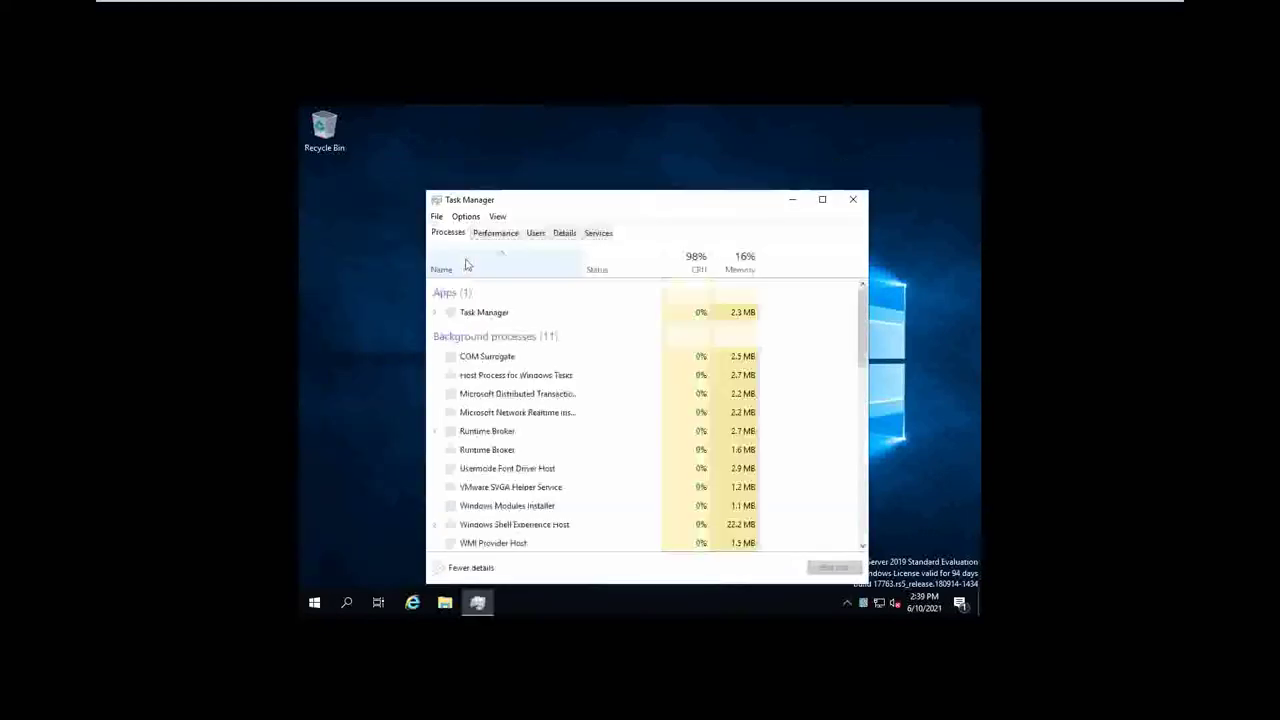
drag(606, 207, 596, 161)
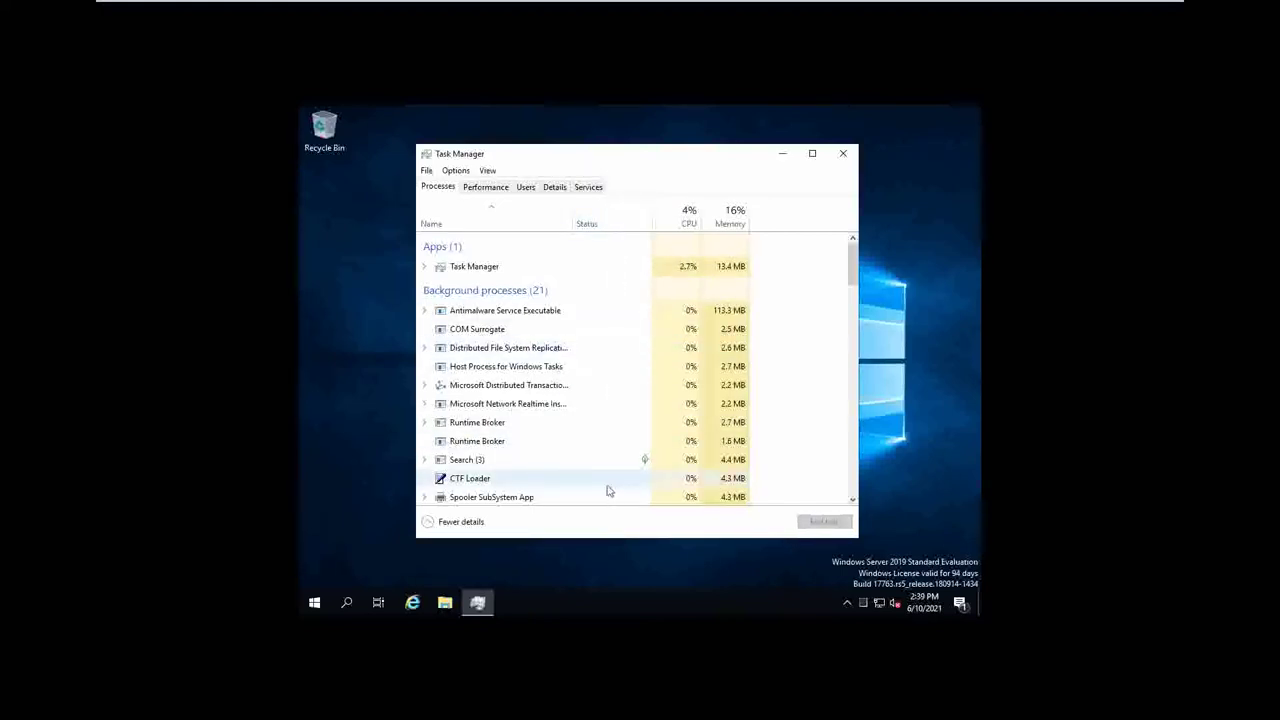
click(495, 191)
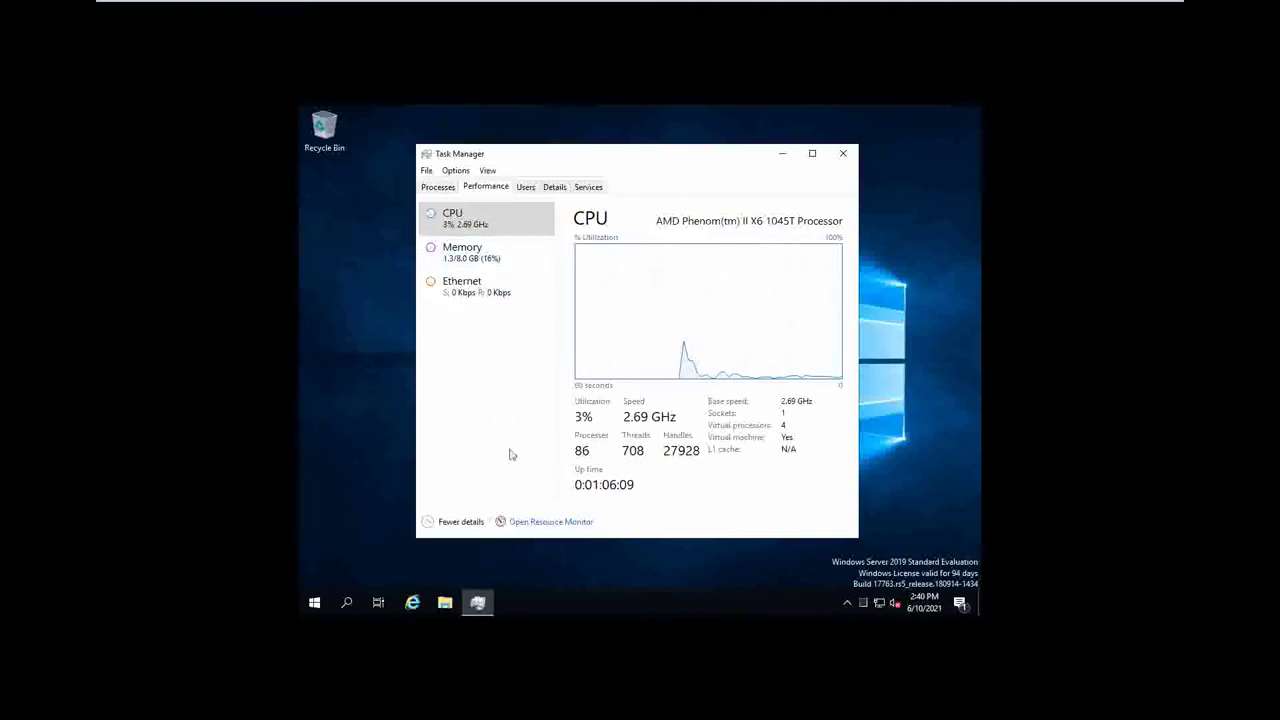
Open Resource Monitor from Task Manager, view its CPU and network activity, and close both tools.
click(535, 522)
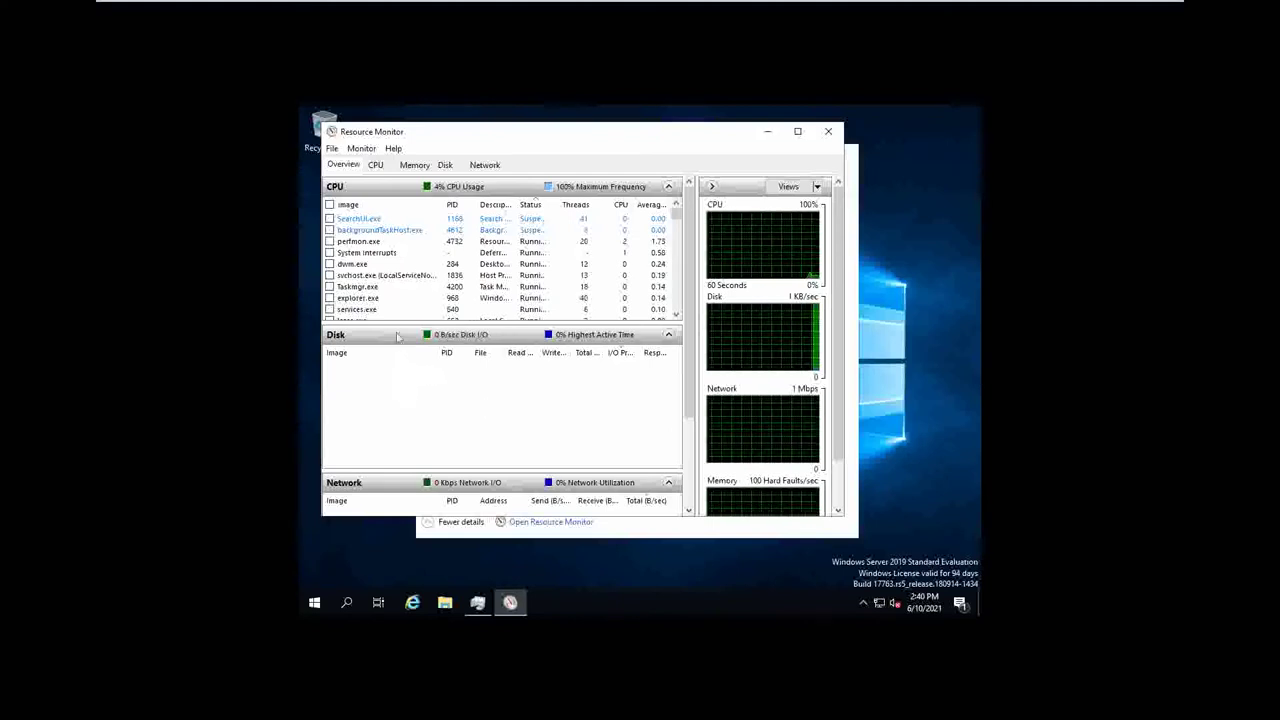
click(375, 166)
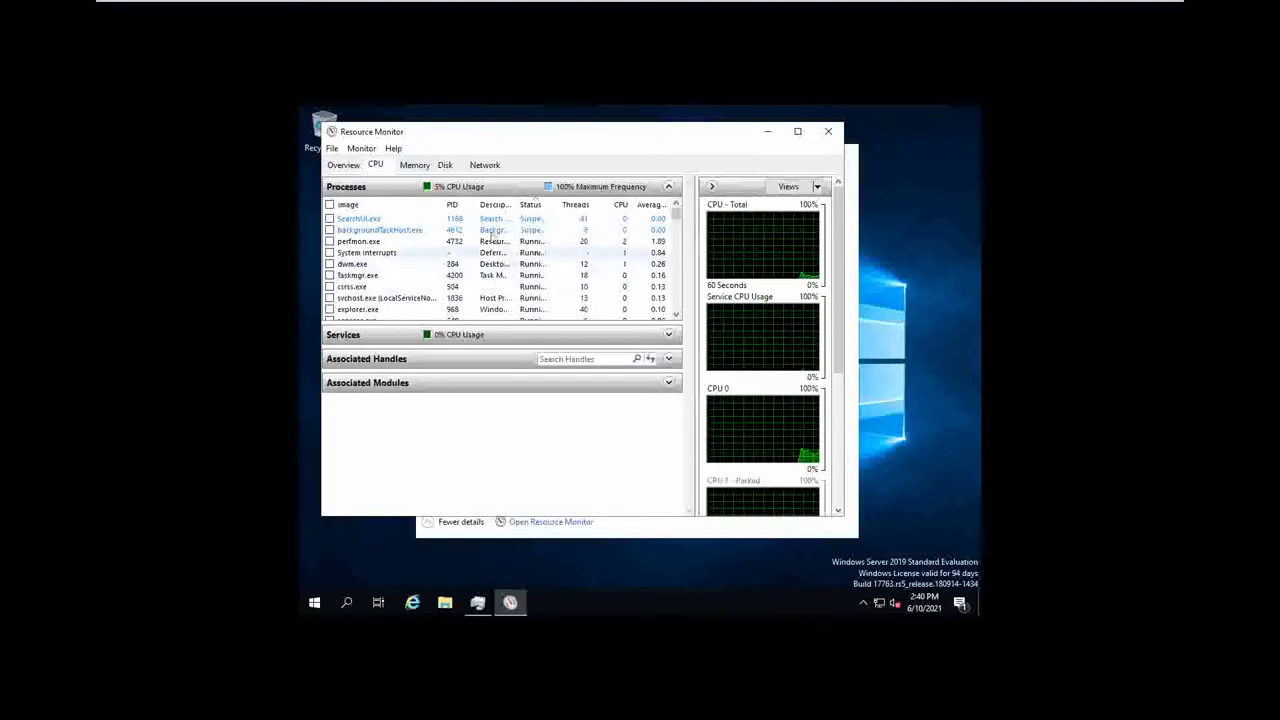
click(486, 164)
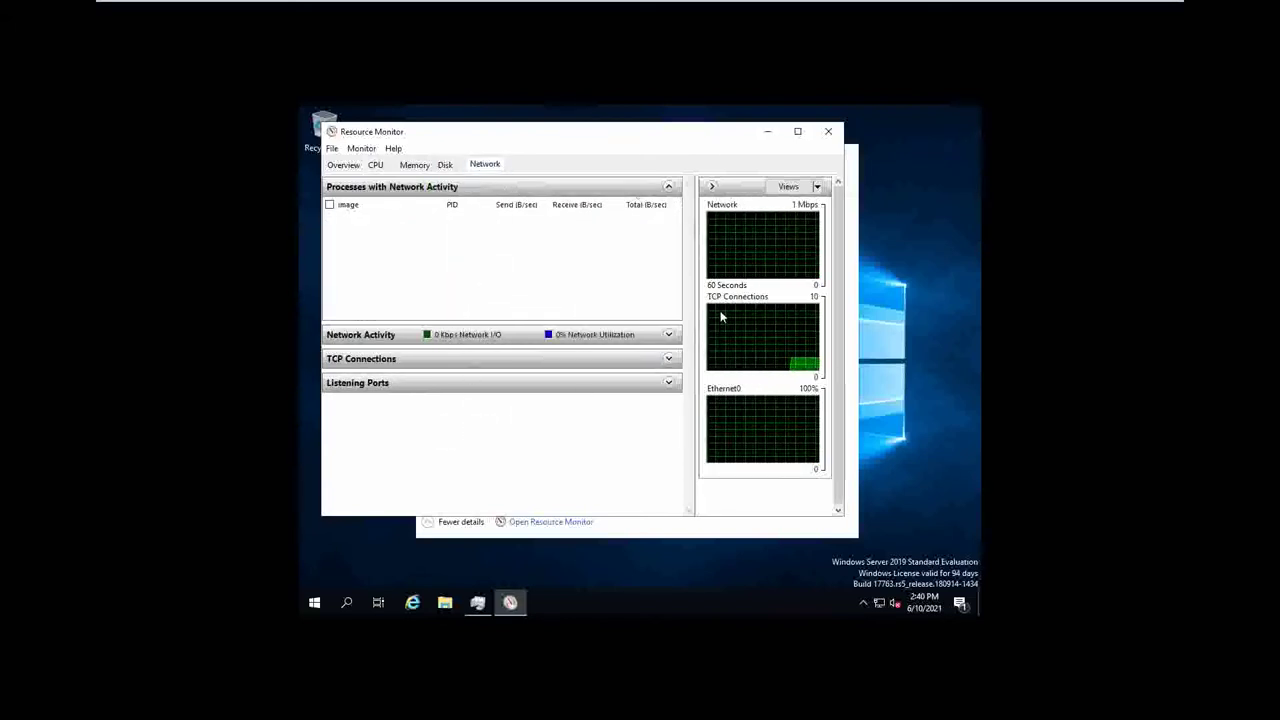
click(829, 135)
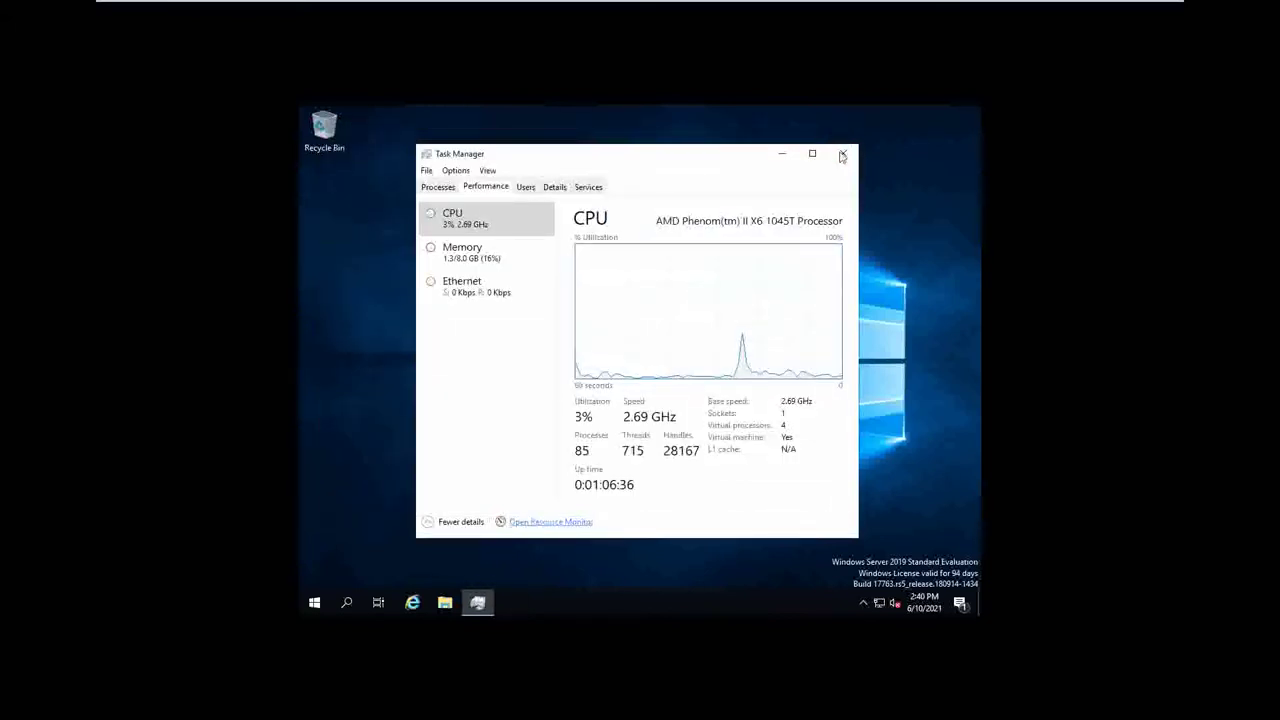
click(843, 155)
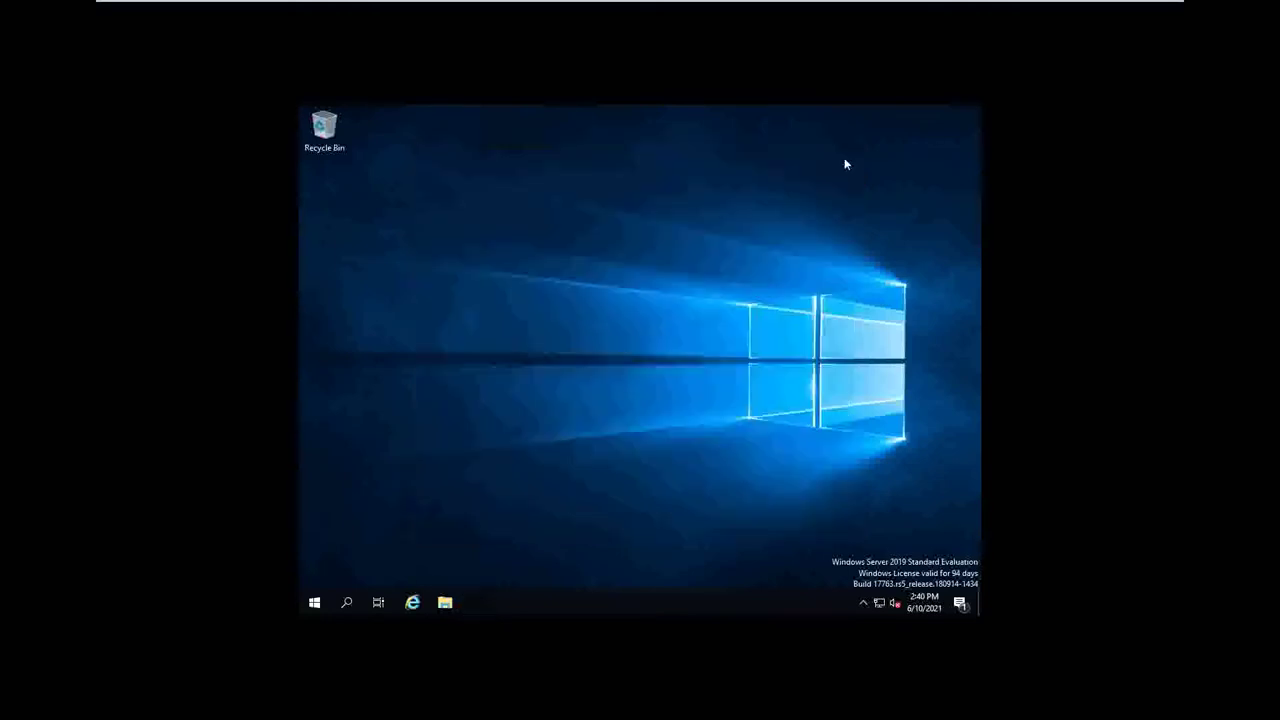
Open Performance Monitor and display its live graph from the Monitoring Tools.
click(313, 600)
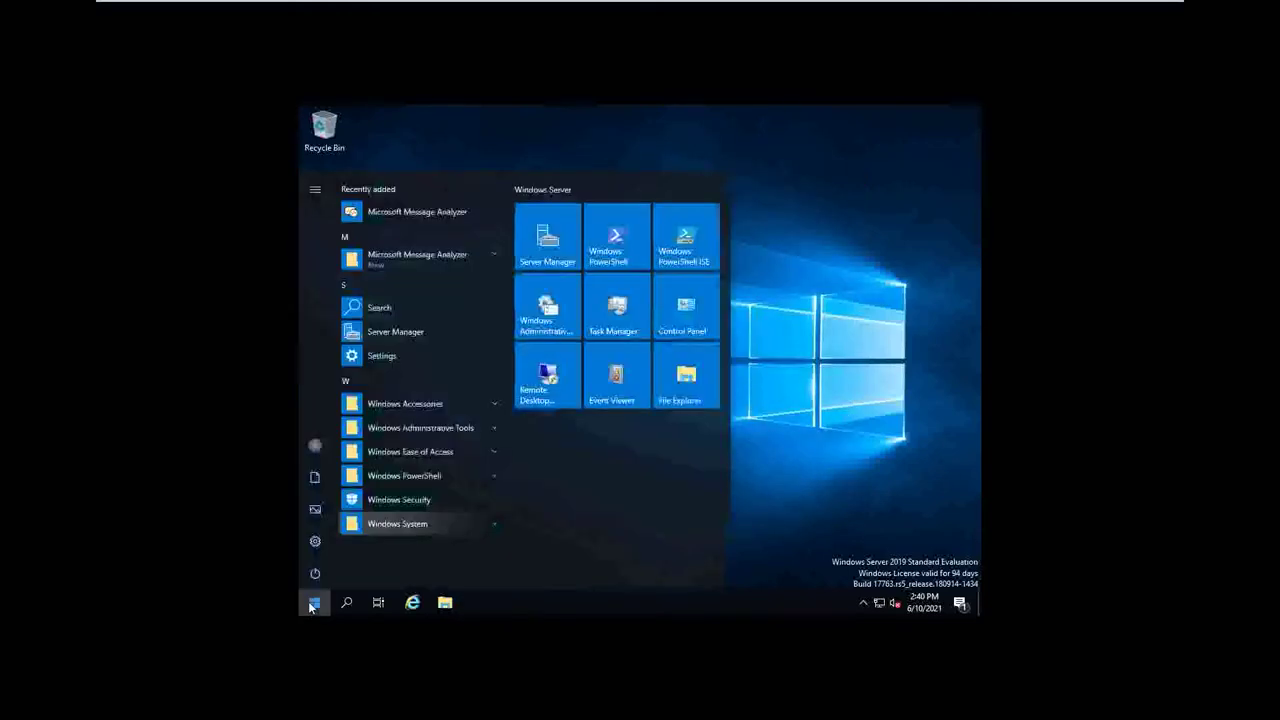
text(performa)
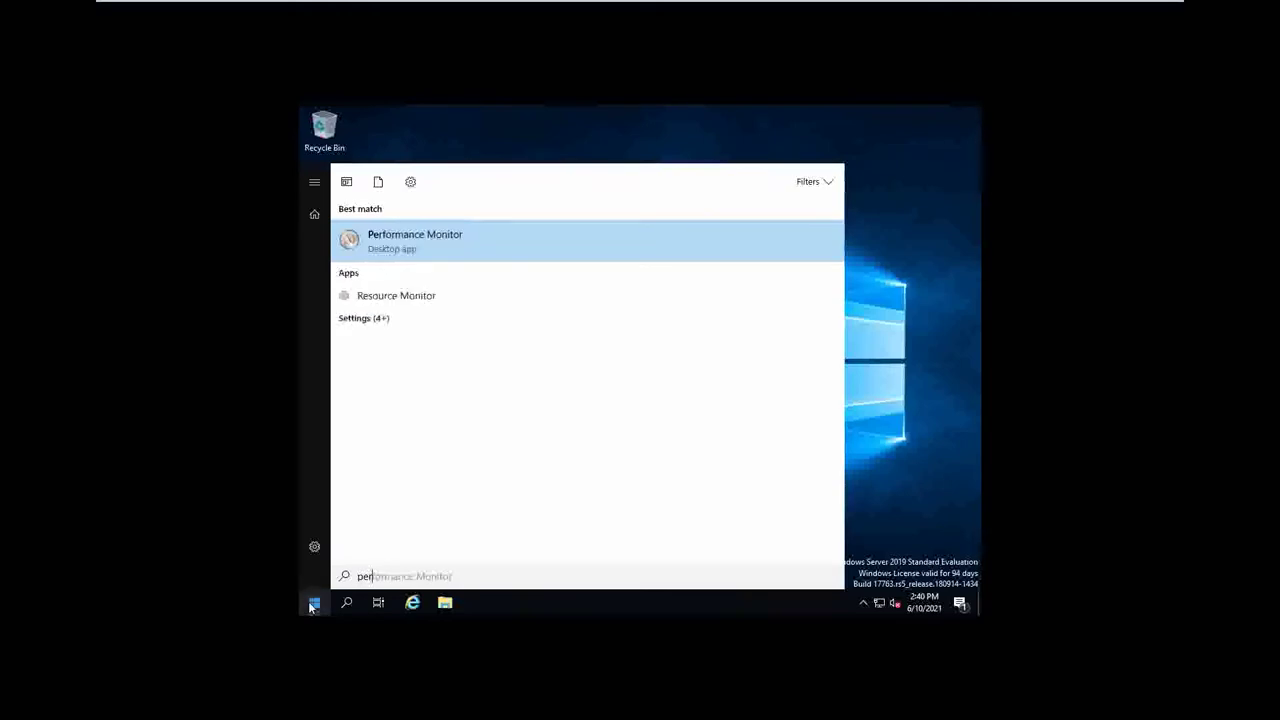
click(475, 258)
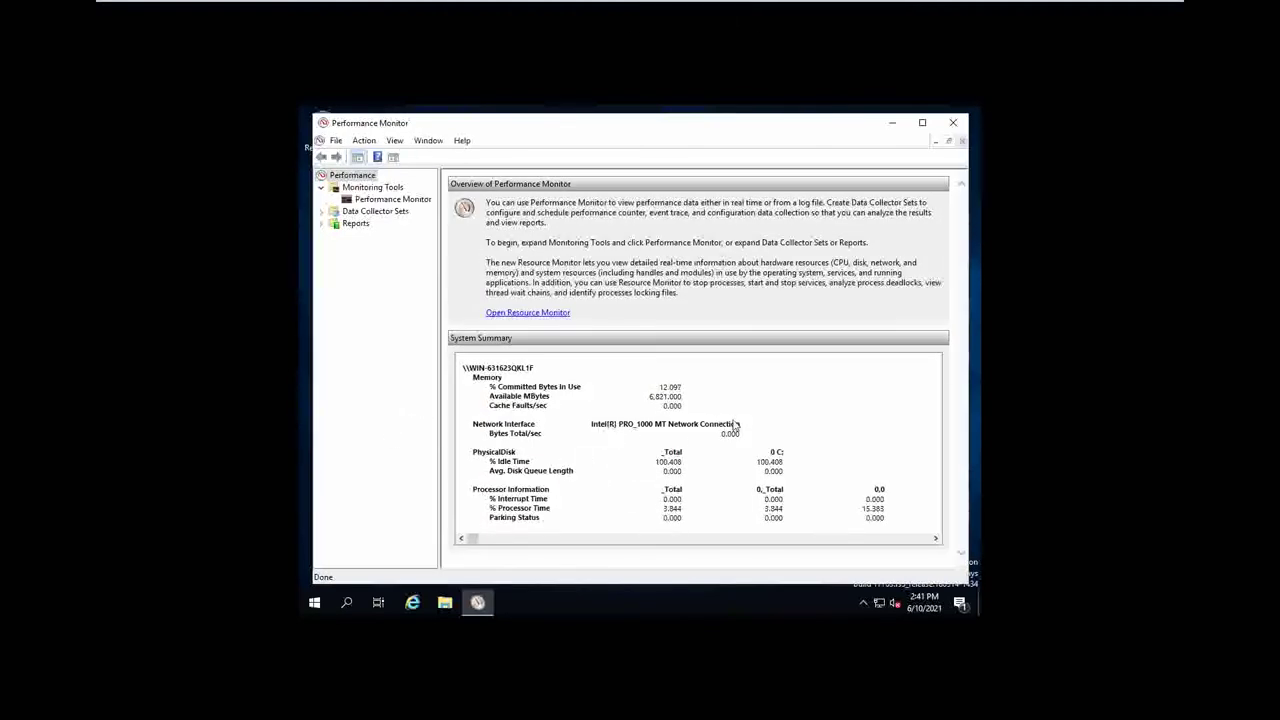
click(390, 200)
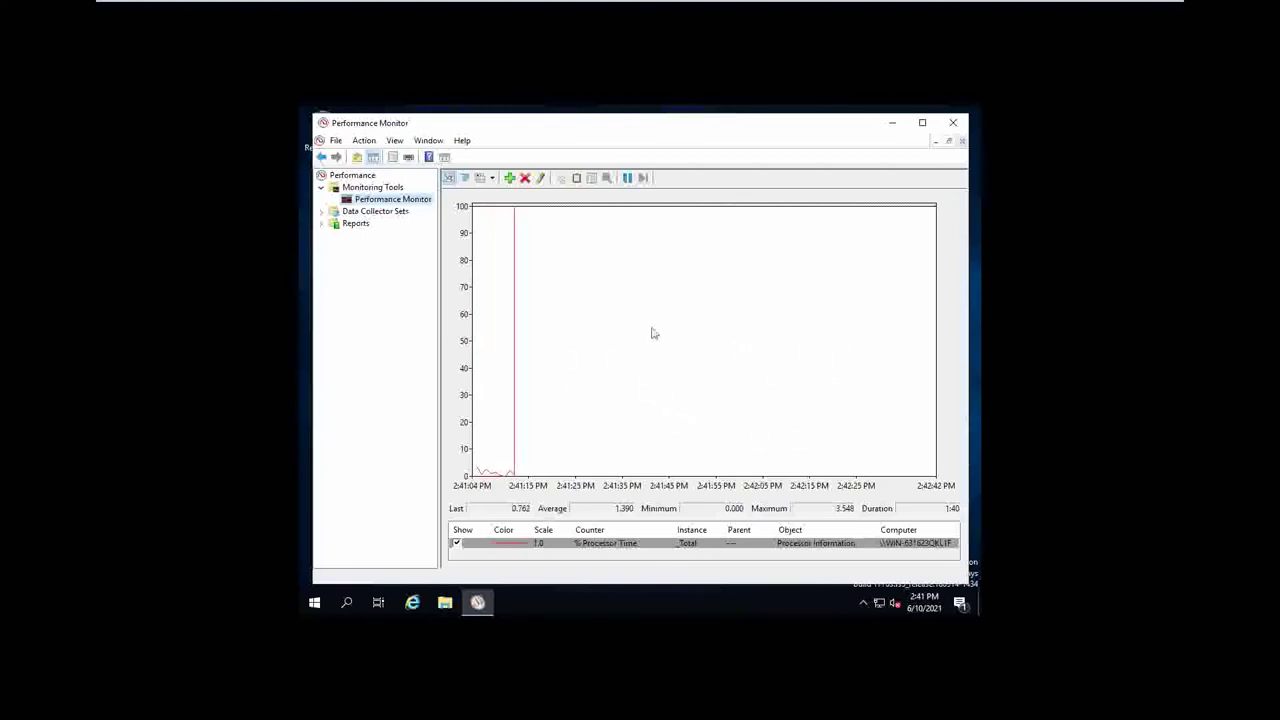
Add the local computer's entire Memory counter group to the Performance Monitor graph.
click(510, 179)
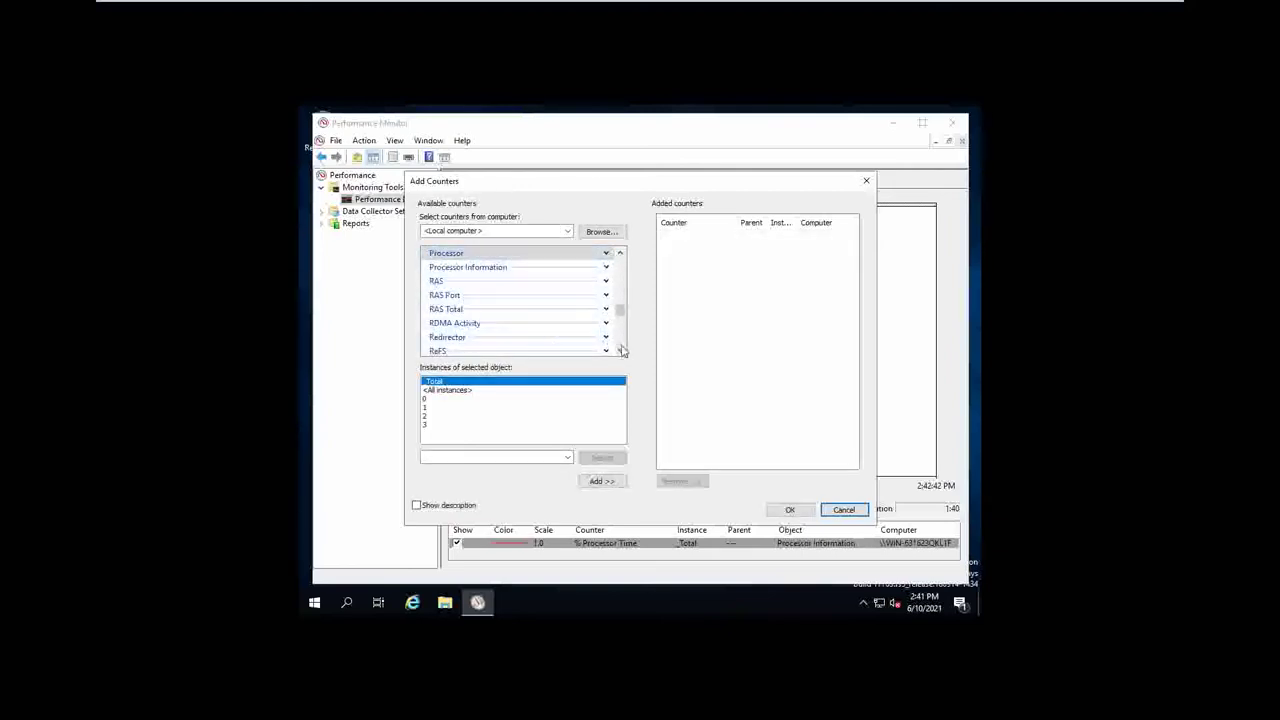
mouse_move(620, 313)
mouse_down()
mouse_move(620, 270)
mouse_move(624, 300)
mouse_up()
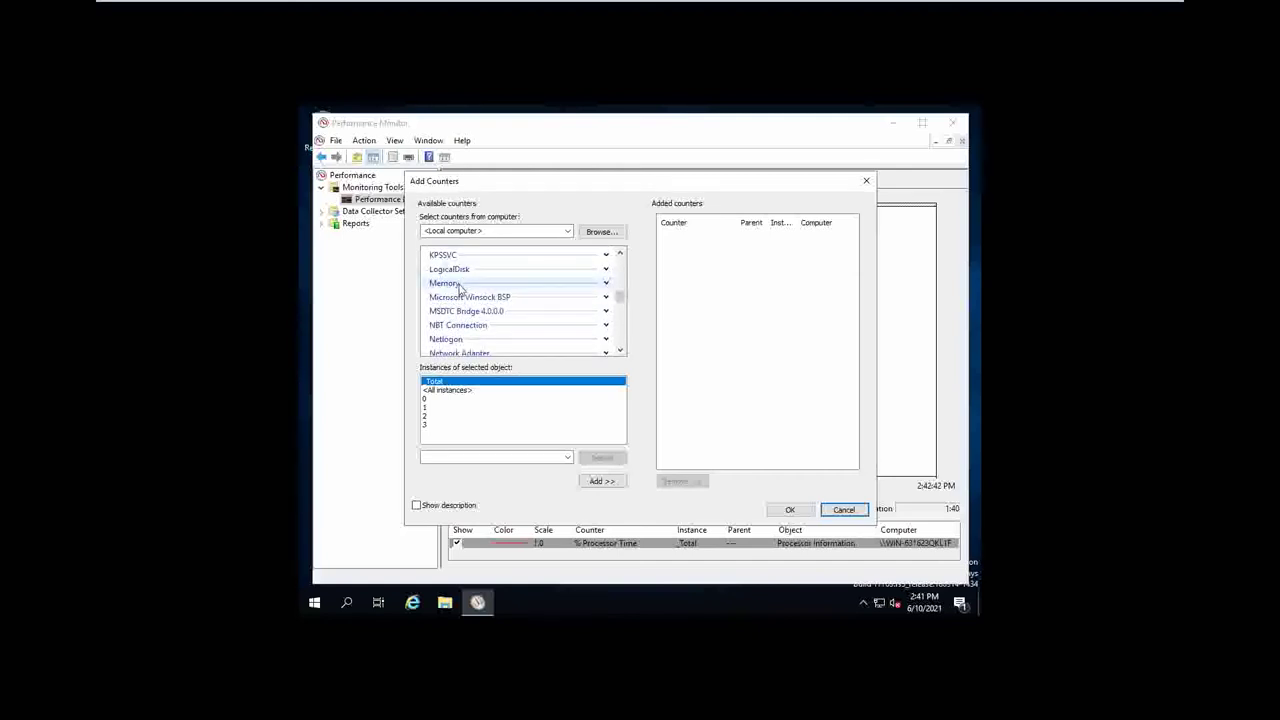
click(458, 285)
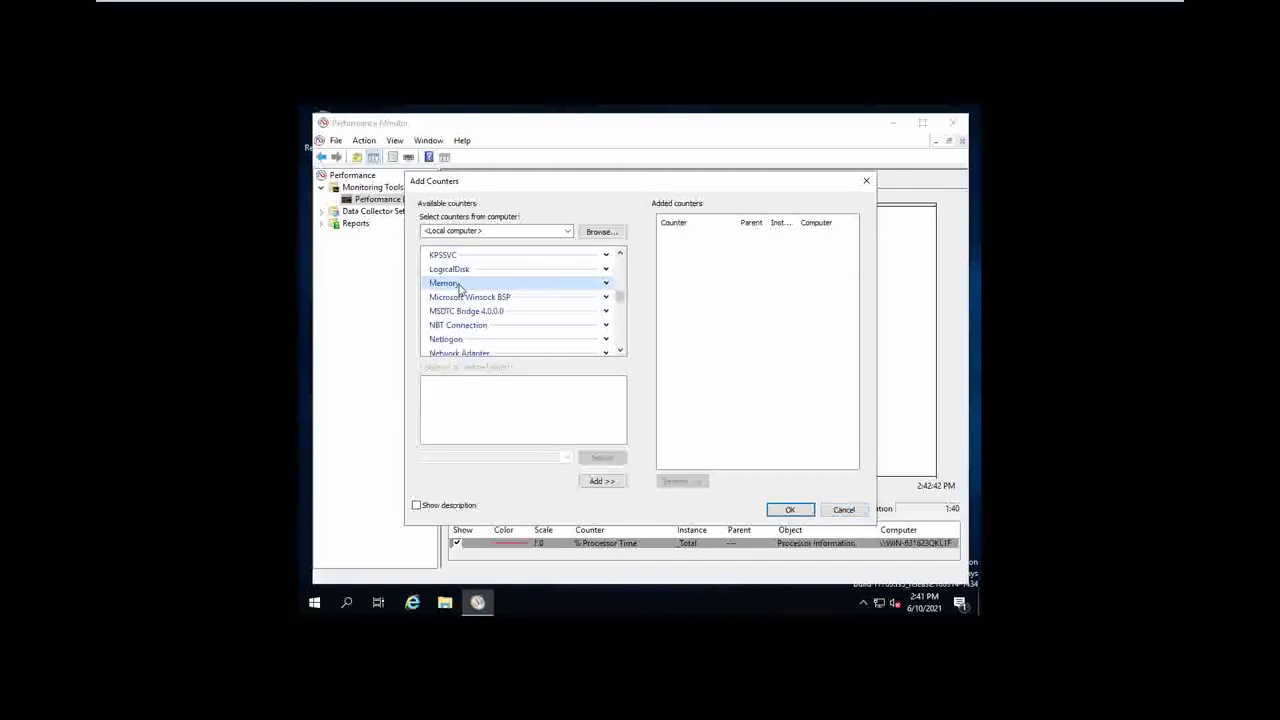
click(600, 485)
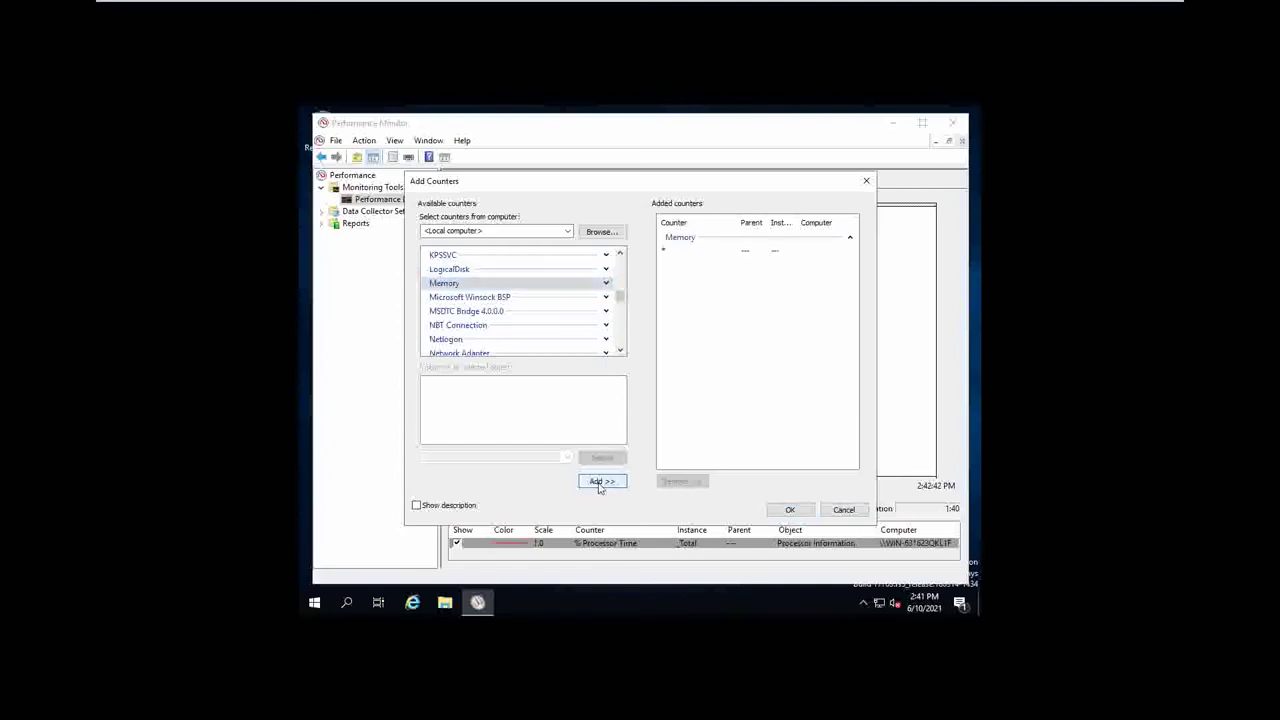
click(790, 511)
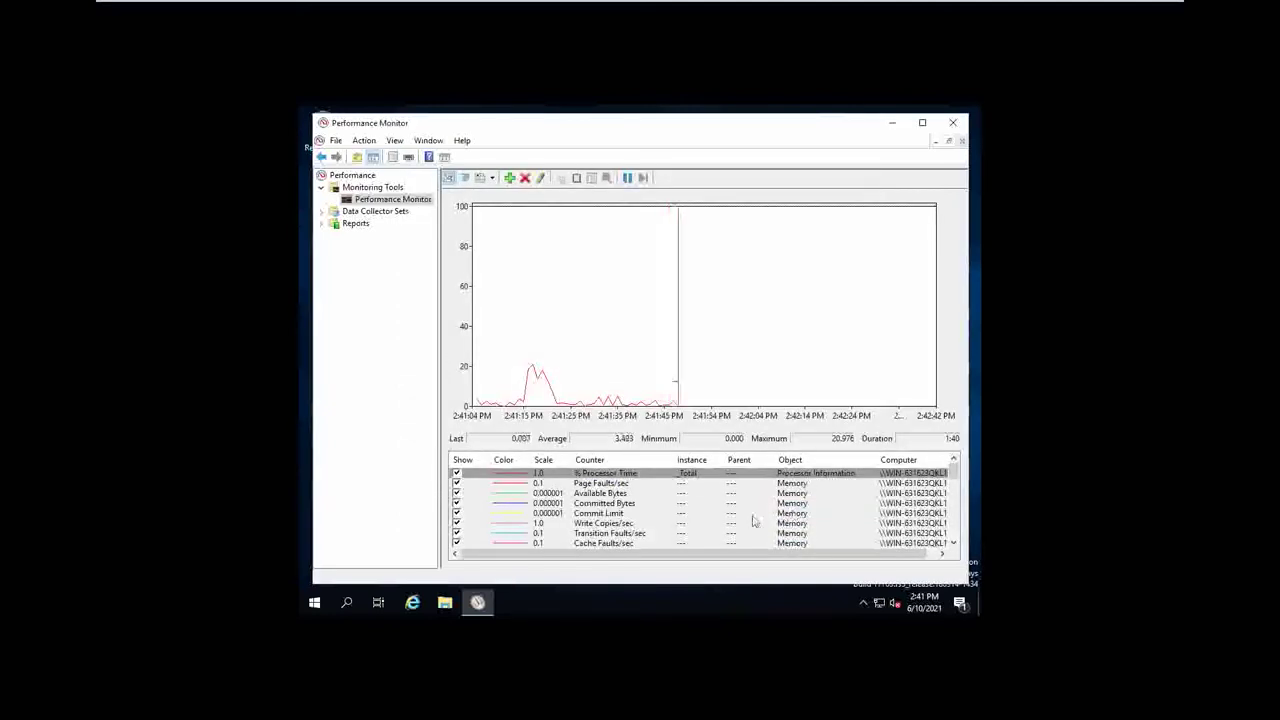
Review the Memory counters listed beneath the graph, highlighting Write Copies/sec and Transition Faults/sec.
click(624, 525)
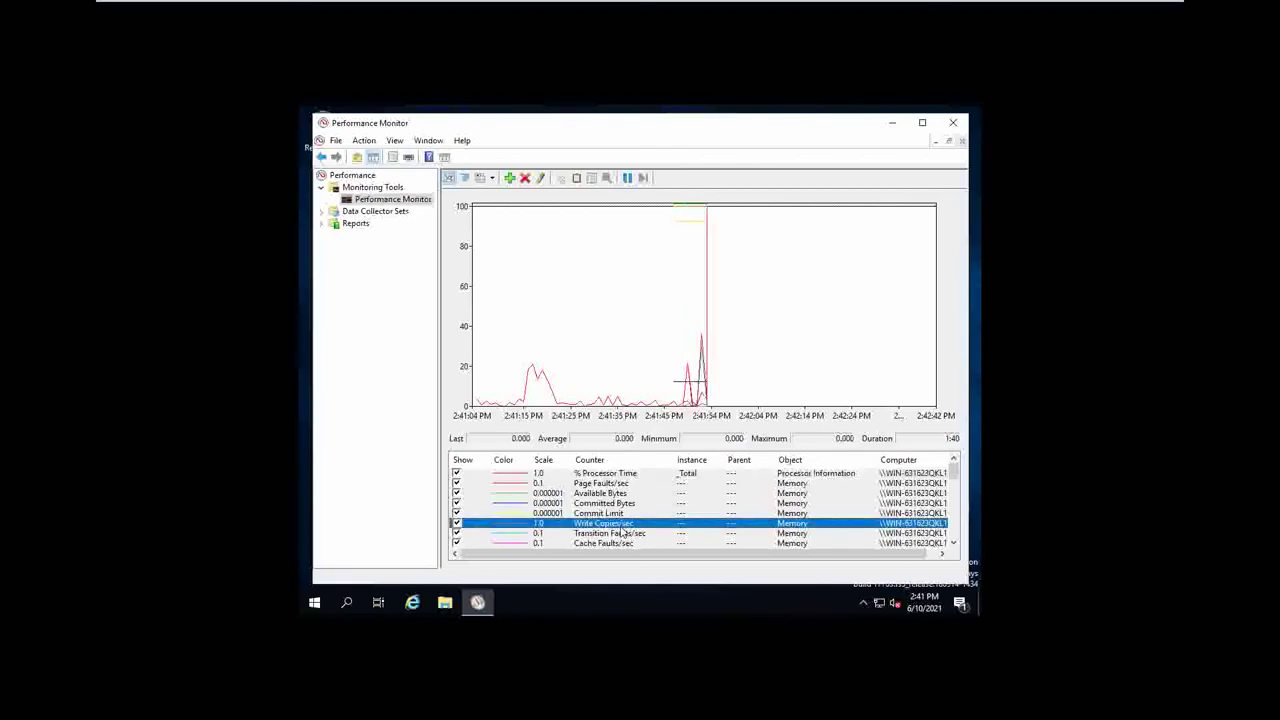
click(620, 533)
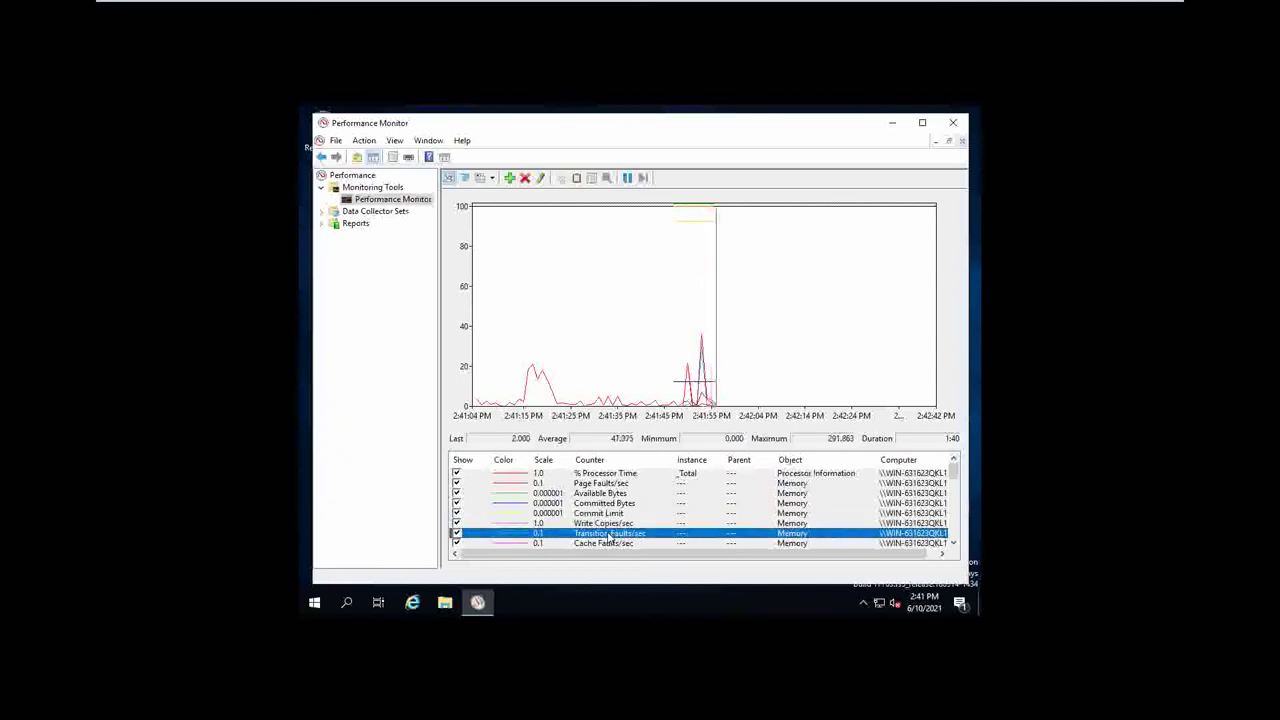
scroll(612, 535, down, 2)
scroll(608, 538, down, 3)
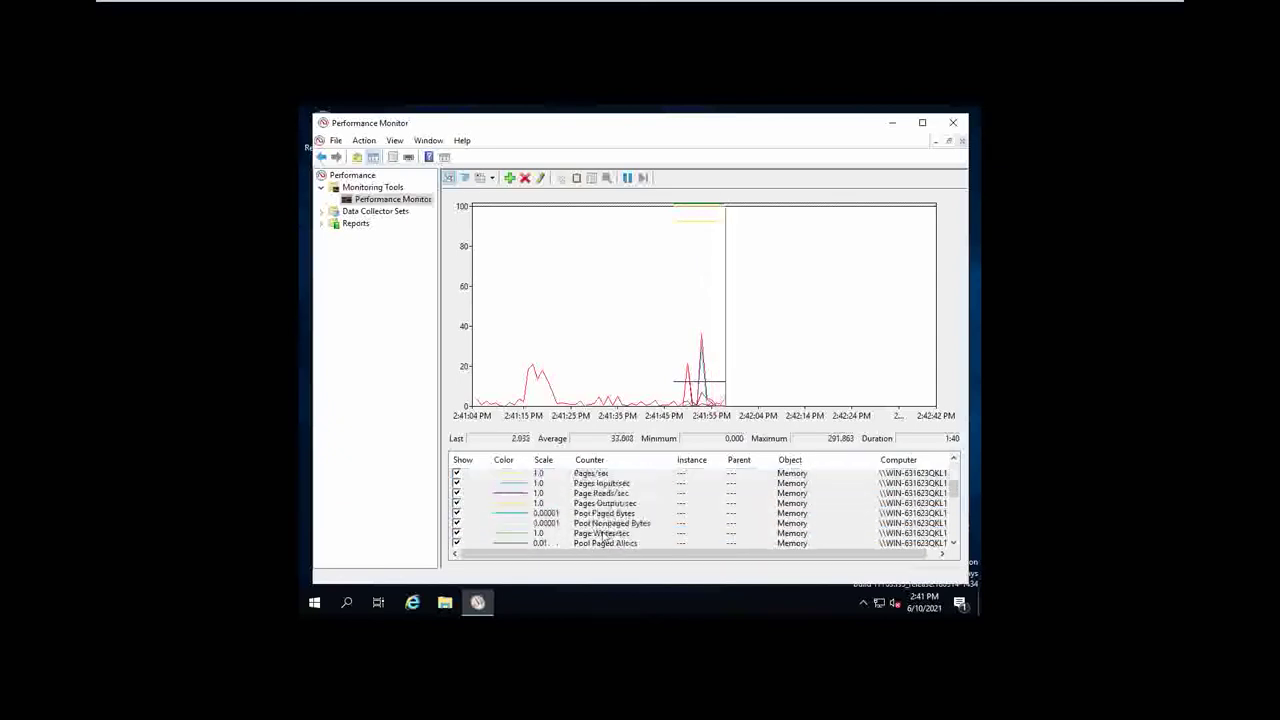
scroll(604, 540, down, 2)
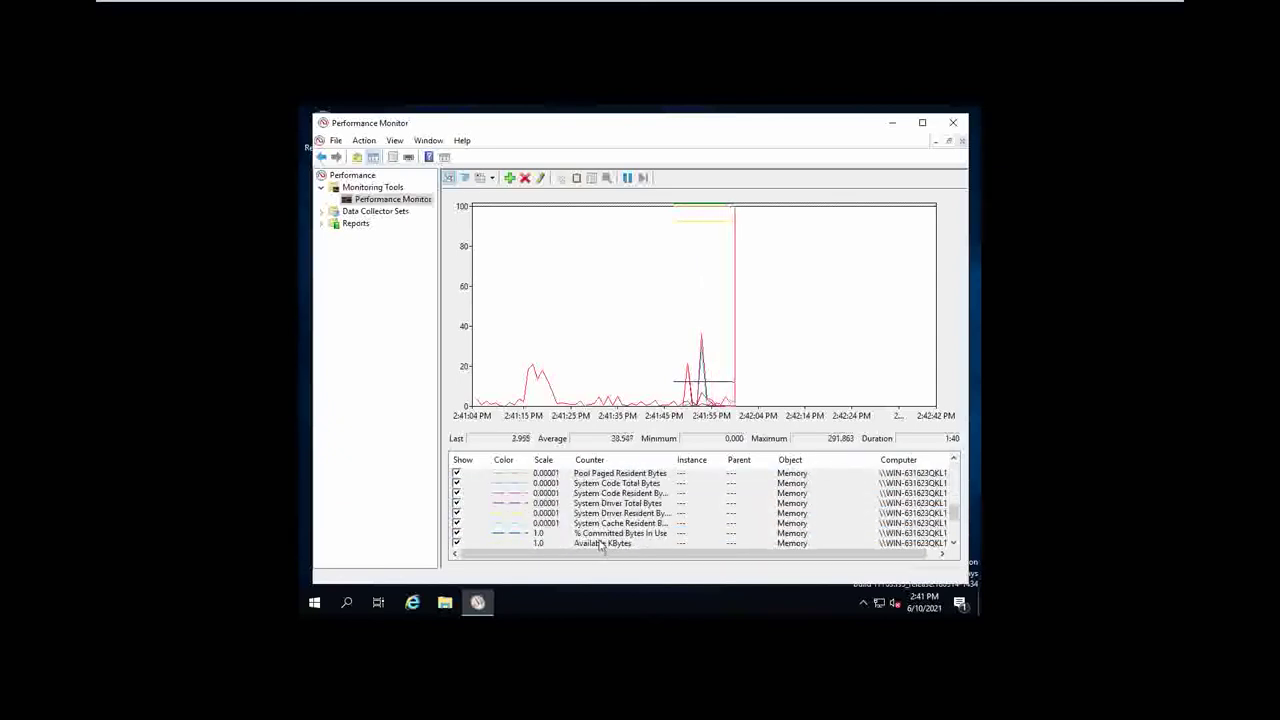
scroll(600, 545, up, 4)
scroll(600, 545, up, 5)
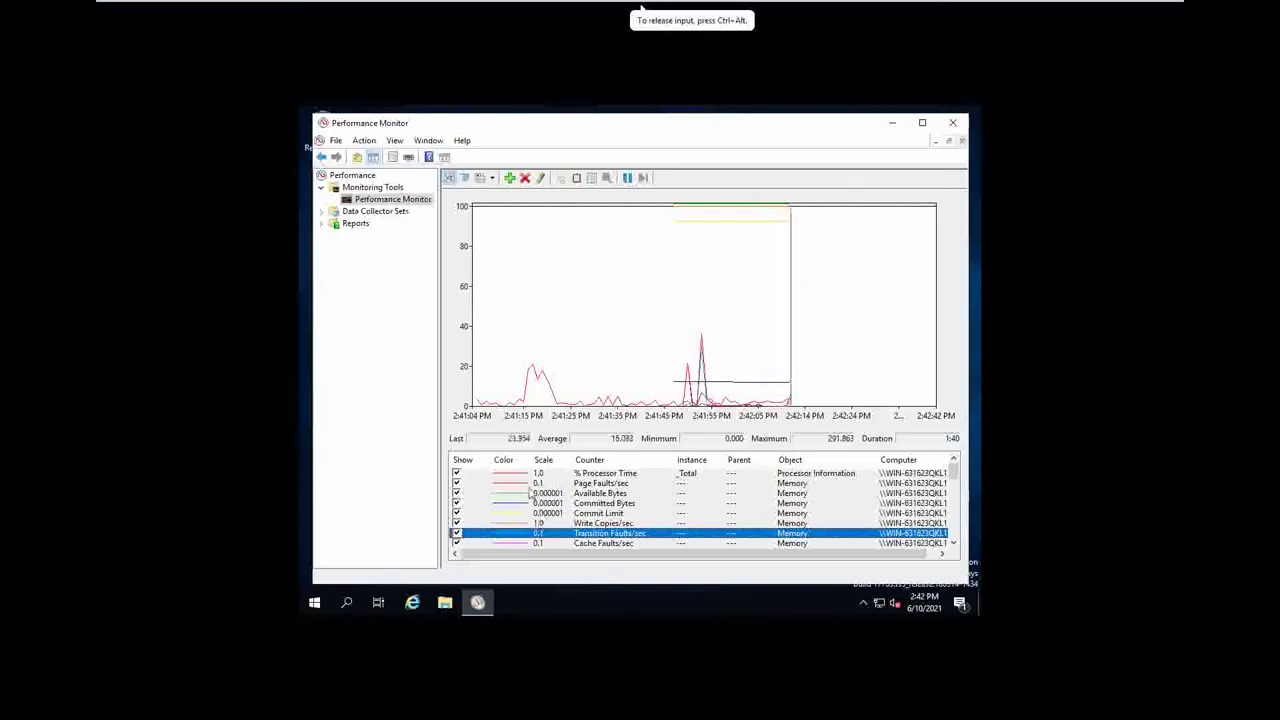
Inspect the color and line width options for the % Processor Time counter, cancel the properties, and close Performance Monitor.
double_click(517, 479)
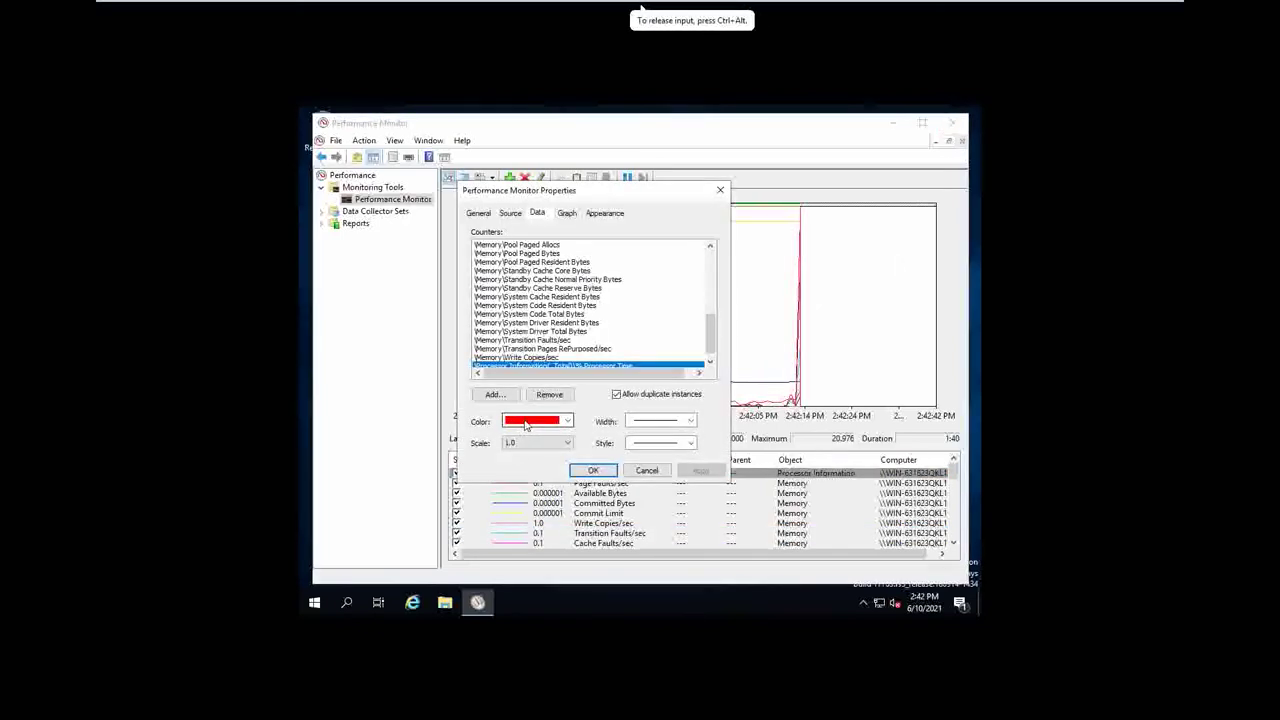
click(534, 423)
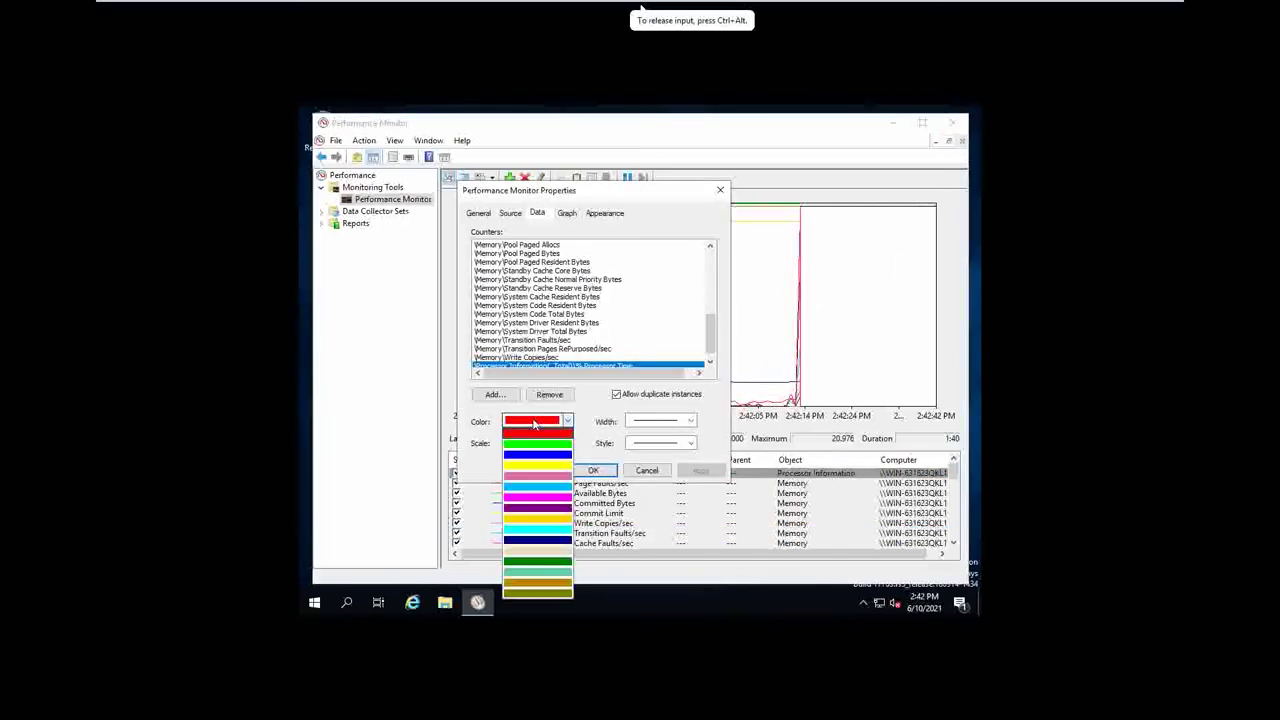
click(671, 425)
click(671, 425)
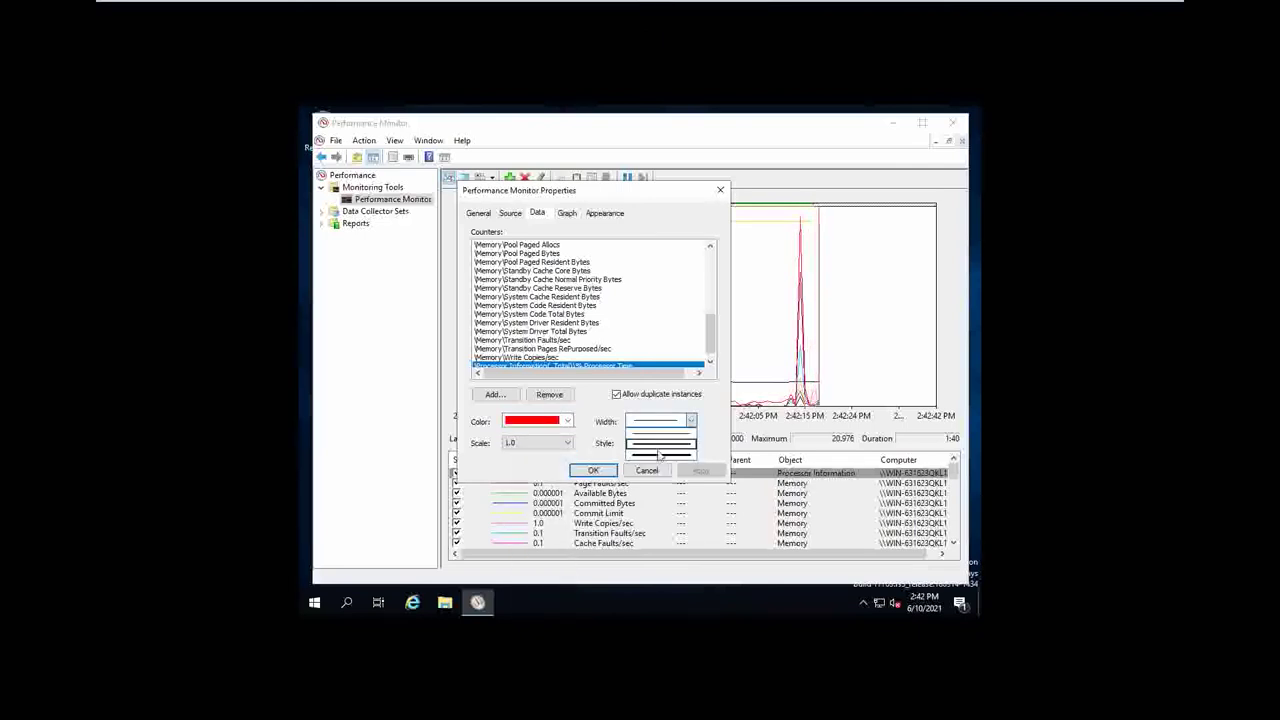
click(660, 447)
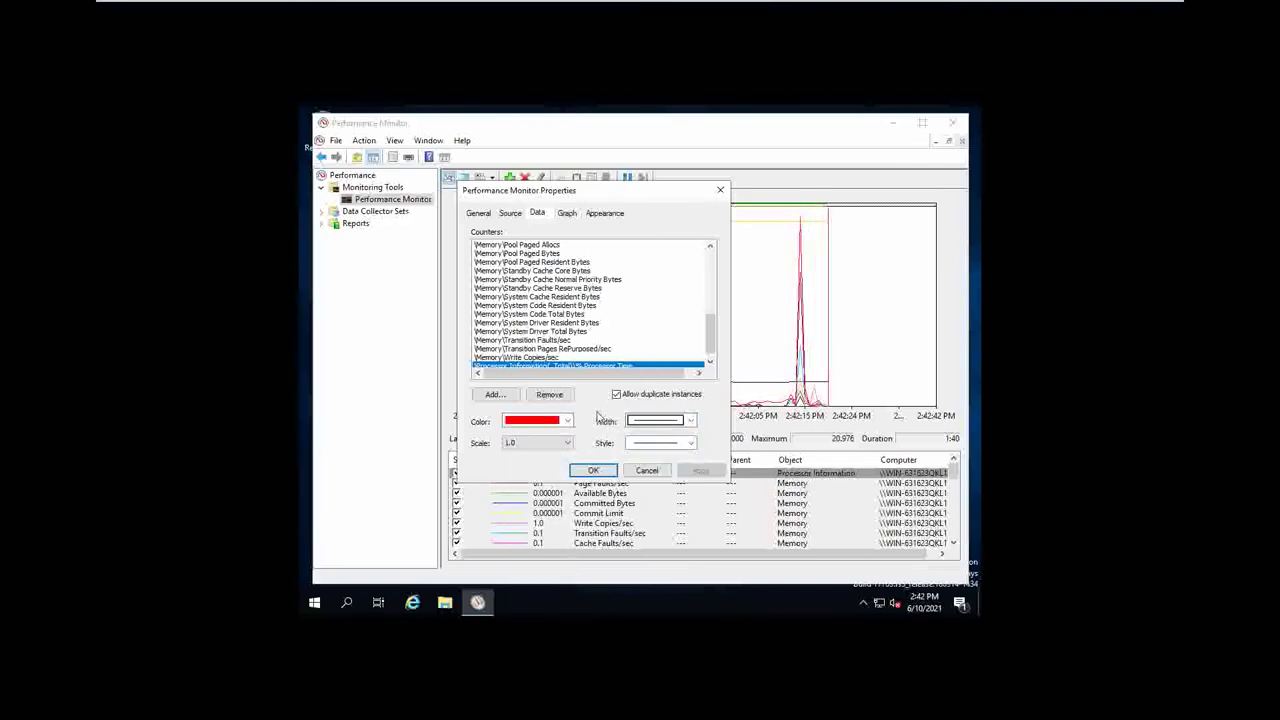
click(636, 474)
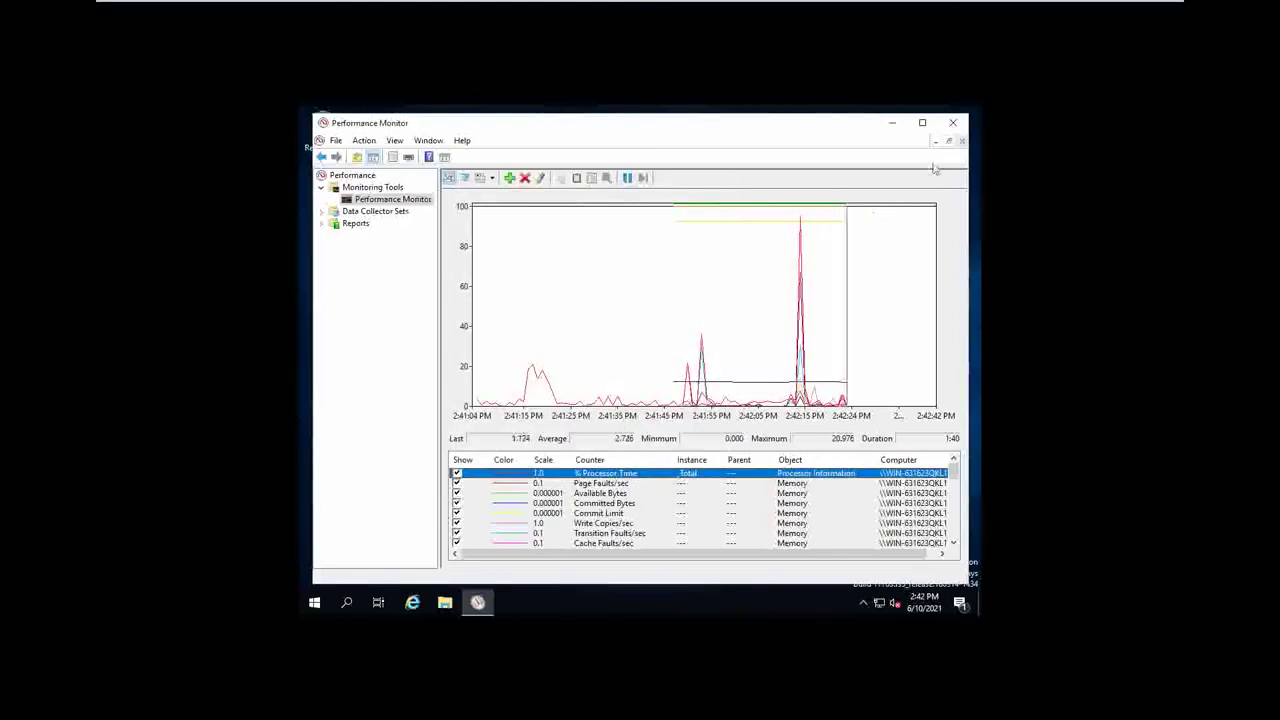
click(955, 122)
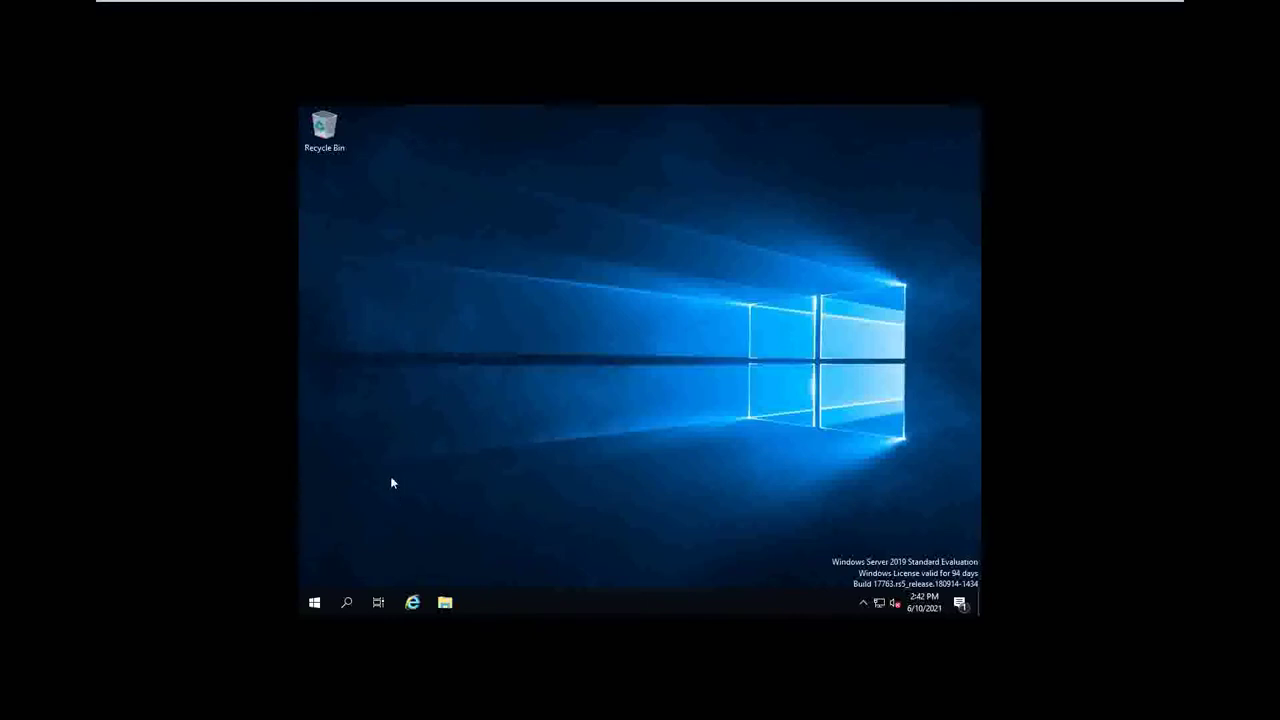
click(318, 603)
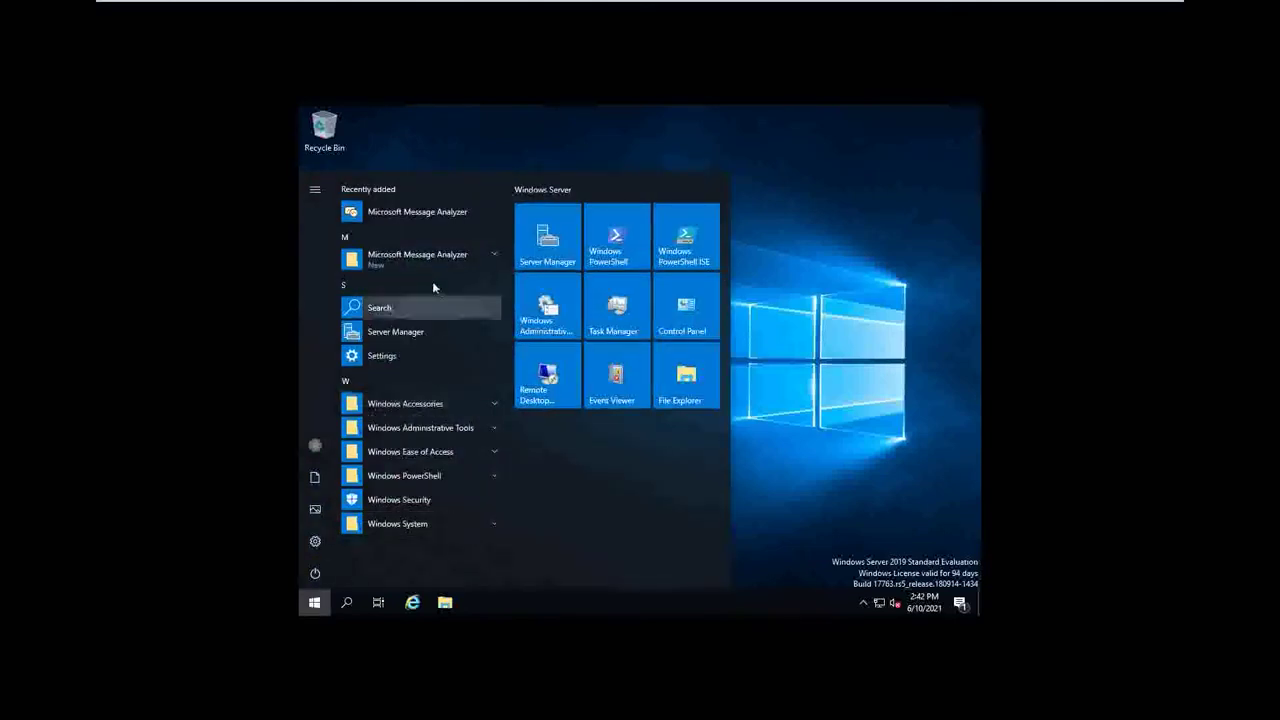
click(420, 215)
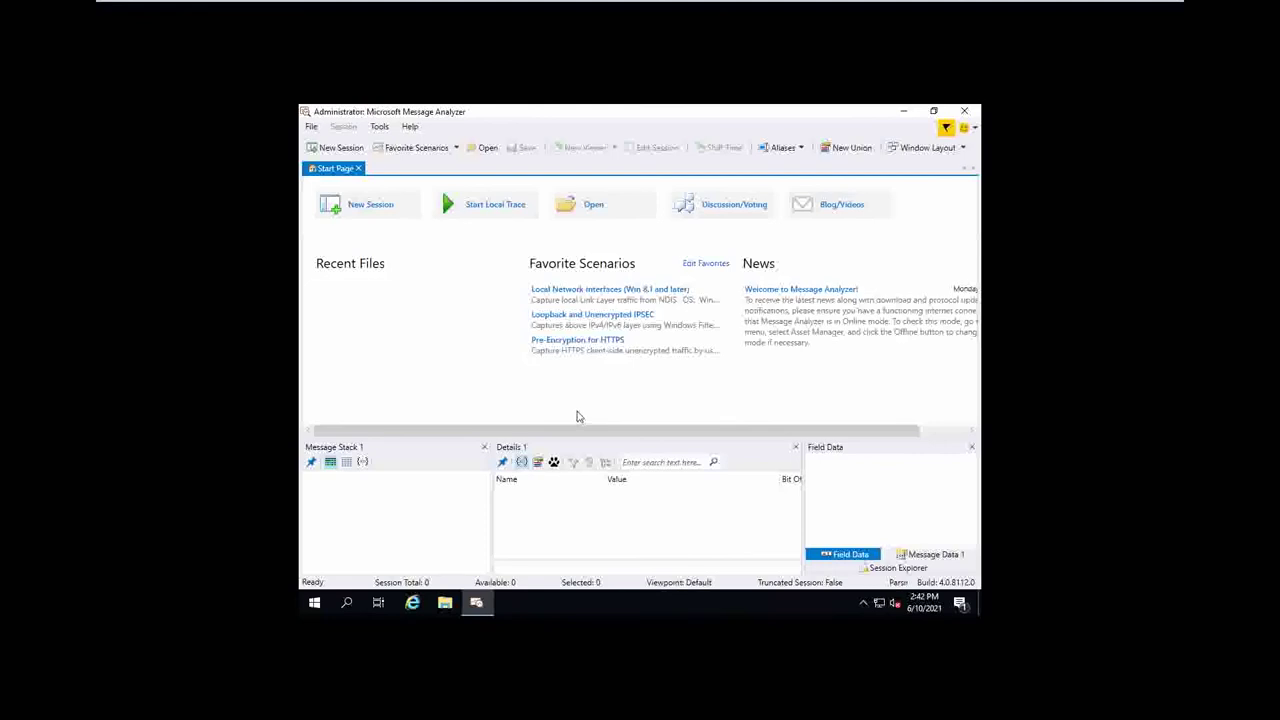
click(964, 111)
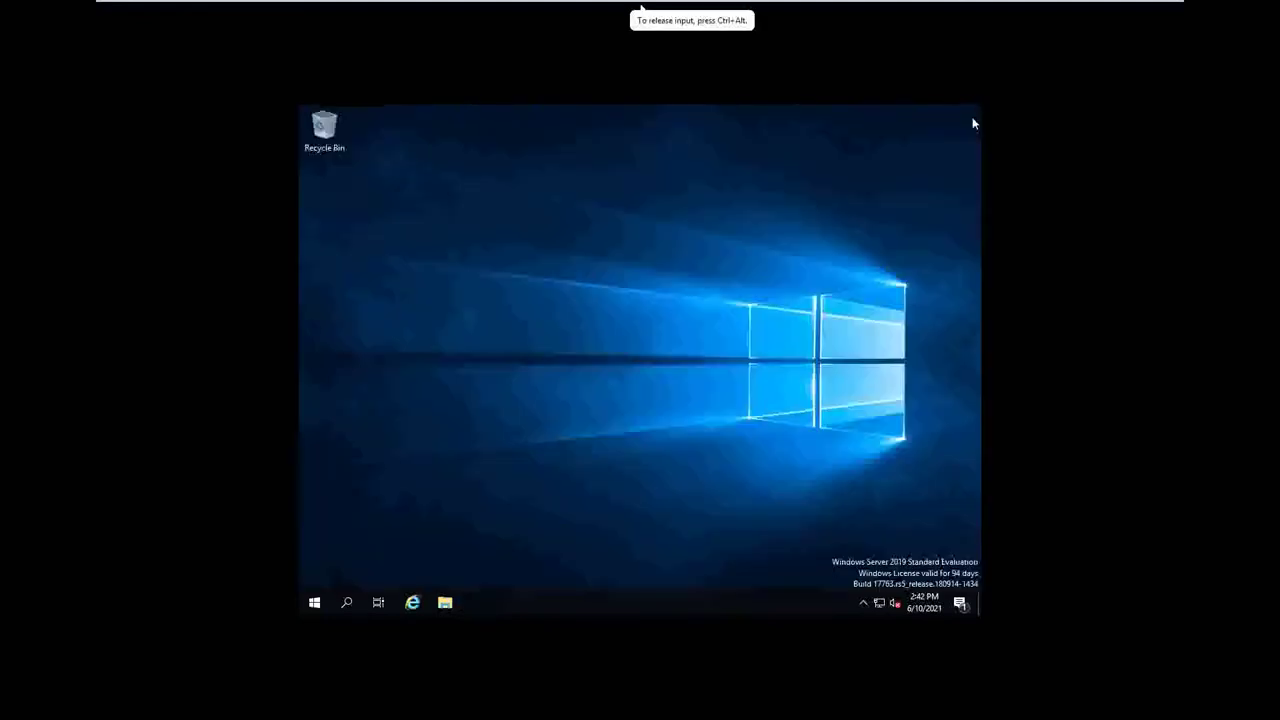
Run Microsoft Message Analyzer as administrator and start the Local Network Interfaces (Win 8.1 and later) capture scenario.
click(312, 603)
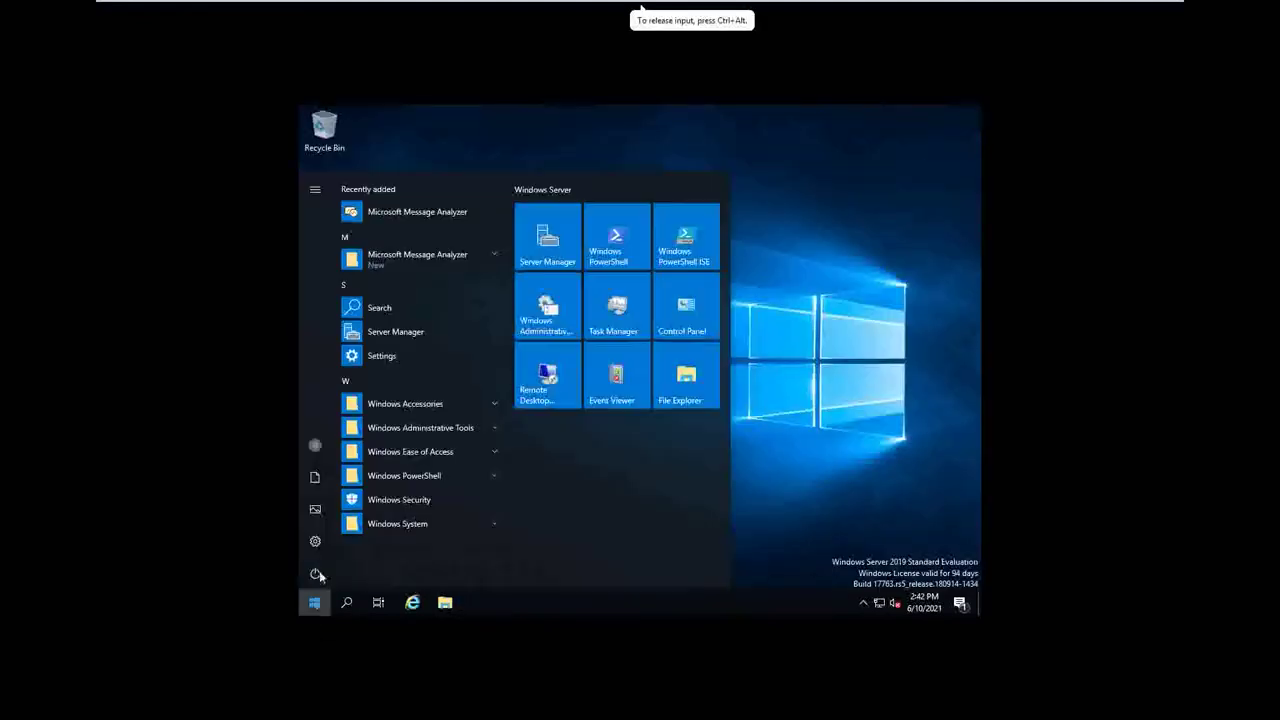
right_click(381, 213)
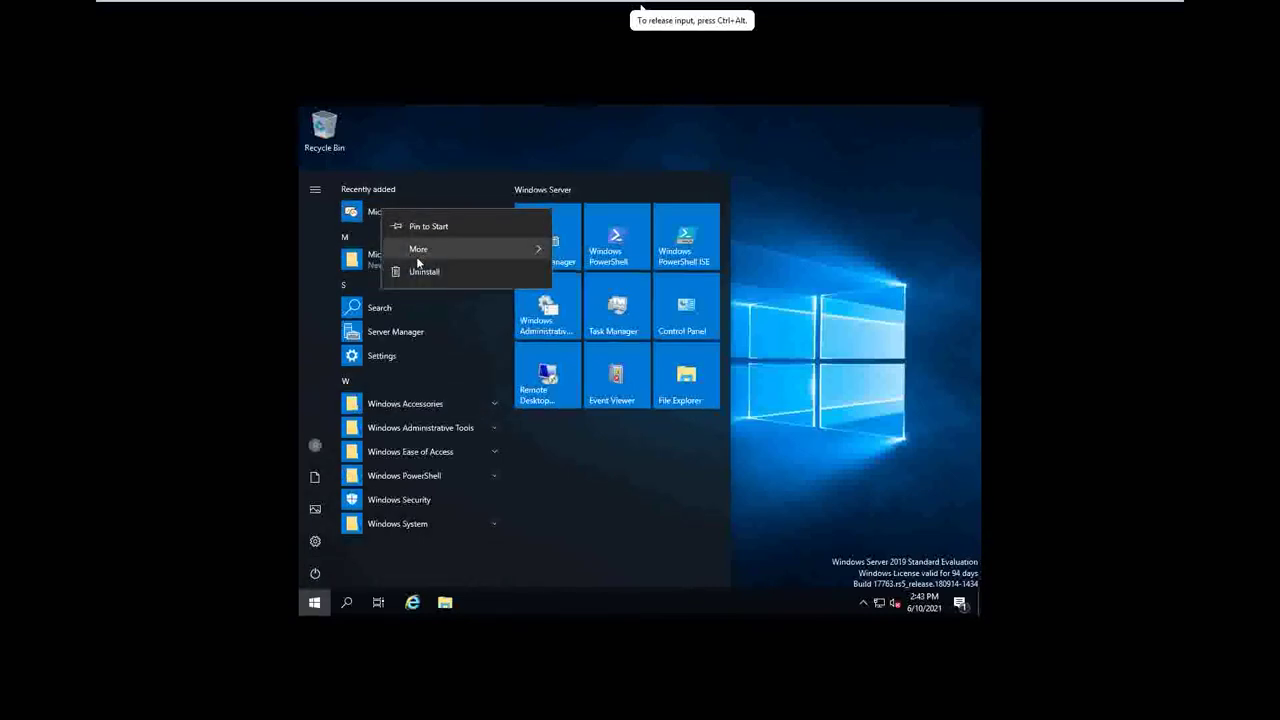
mouse_move(417, 252)
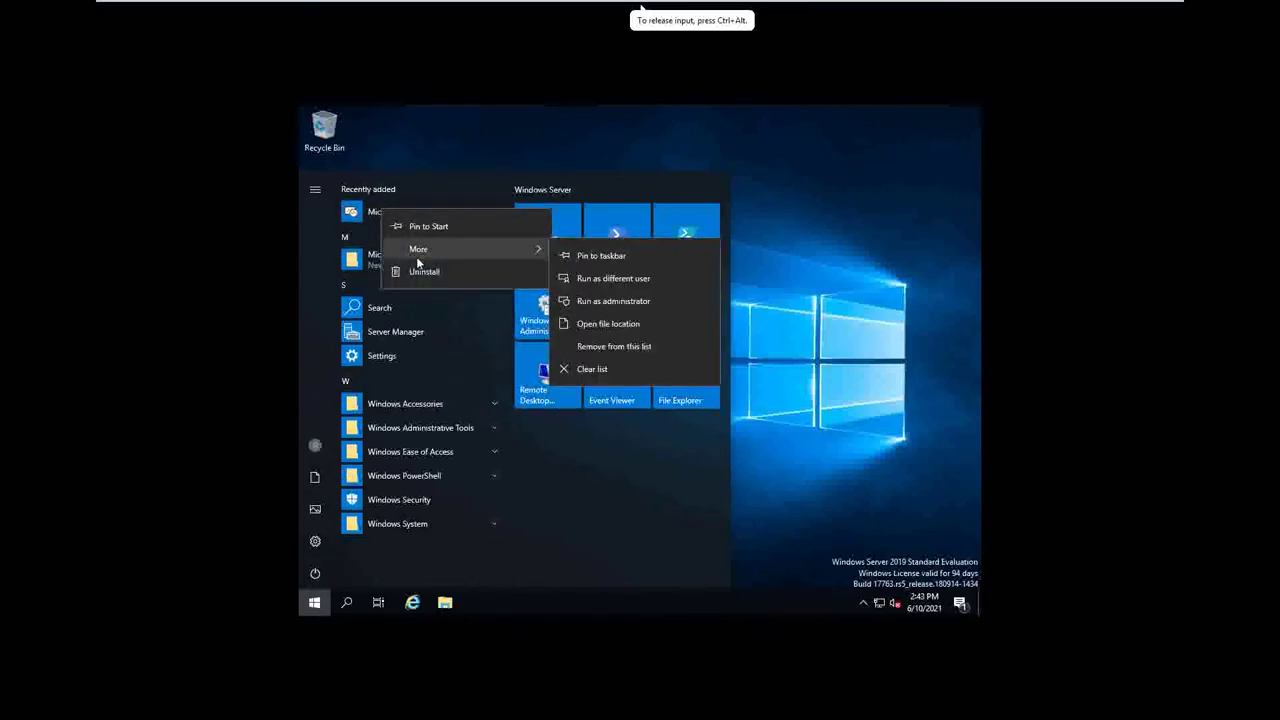
click(585, 301)
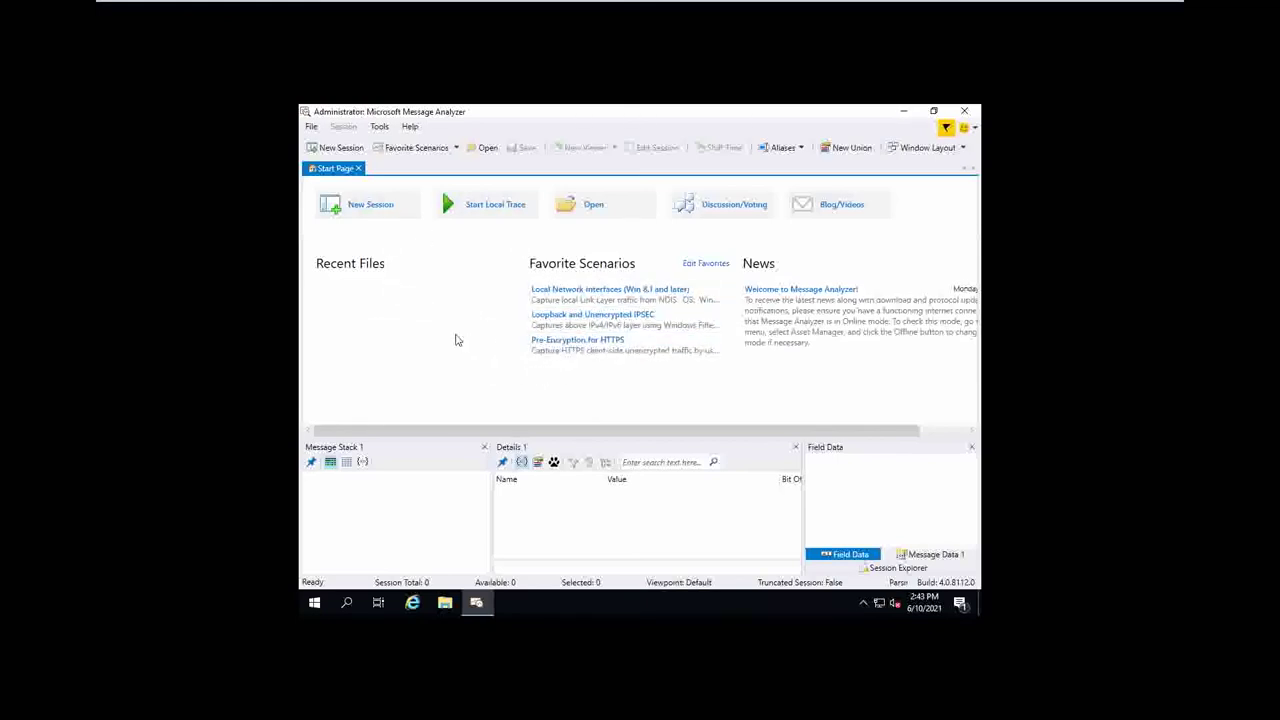
click(585, 293)
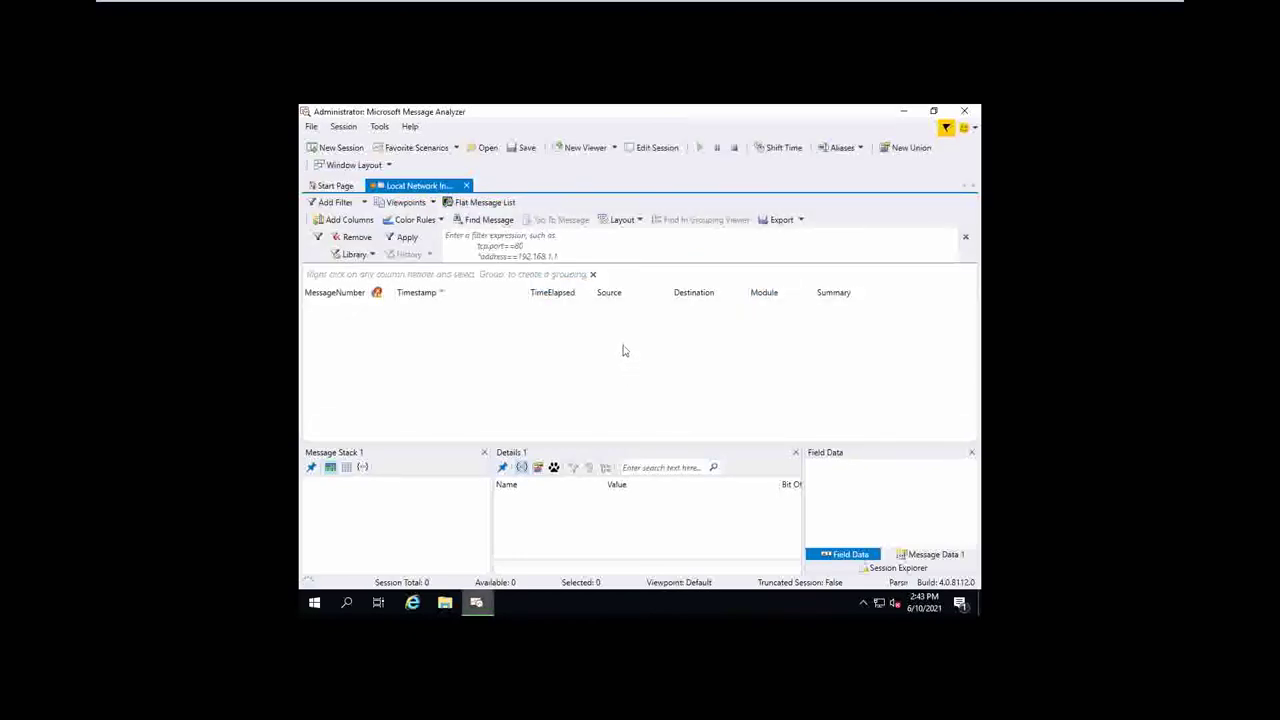
Generate network traffic by visiting google.com in Internet Explorer, dismiss the security prompts, and close the browser.
click(414, 603)
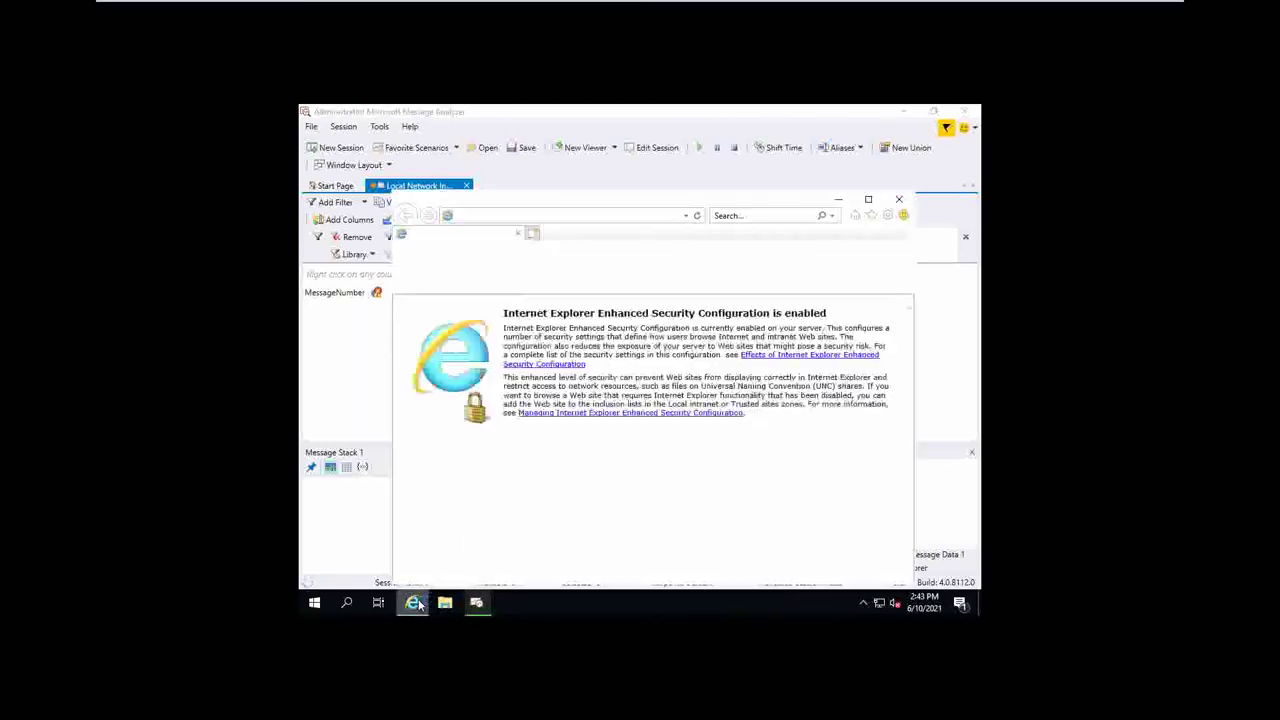
click(585, 218)
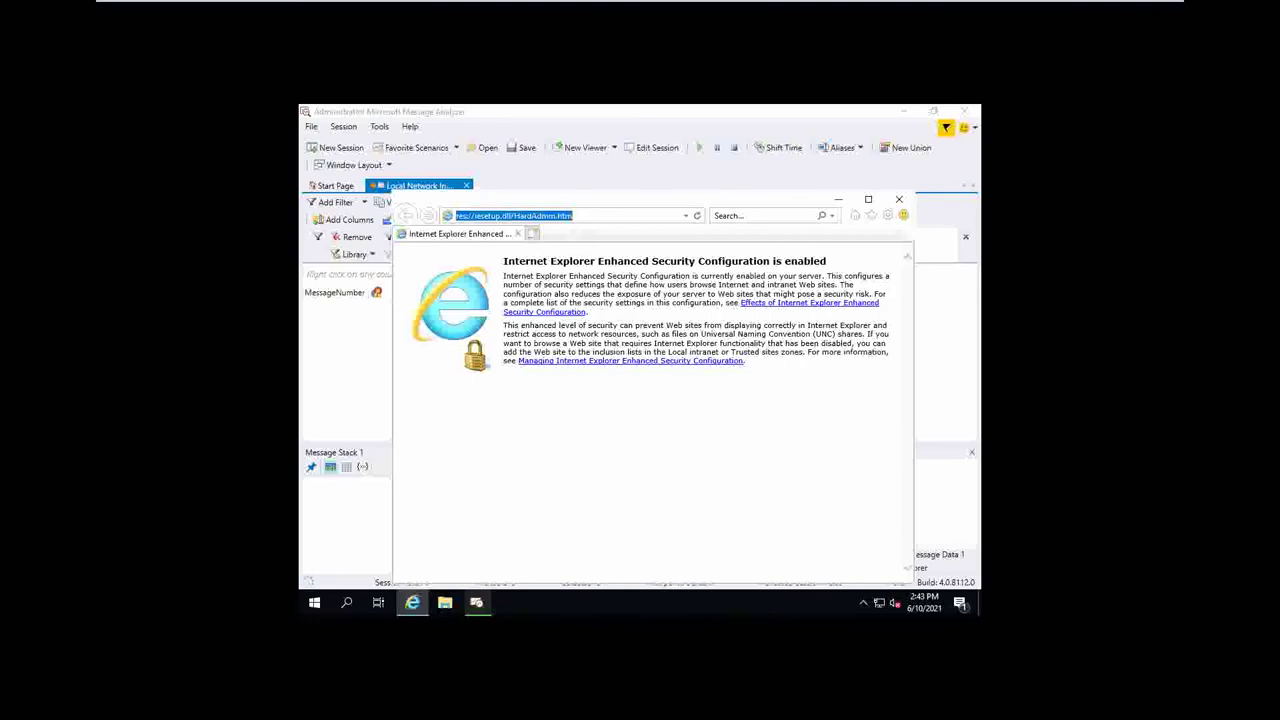
text(google.com)
key(Return)
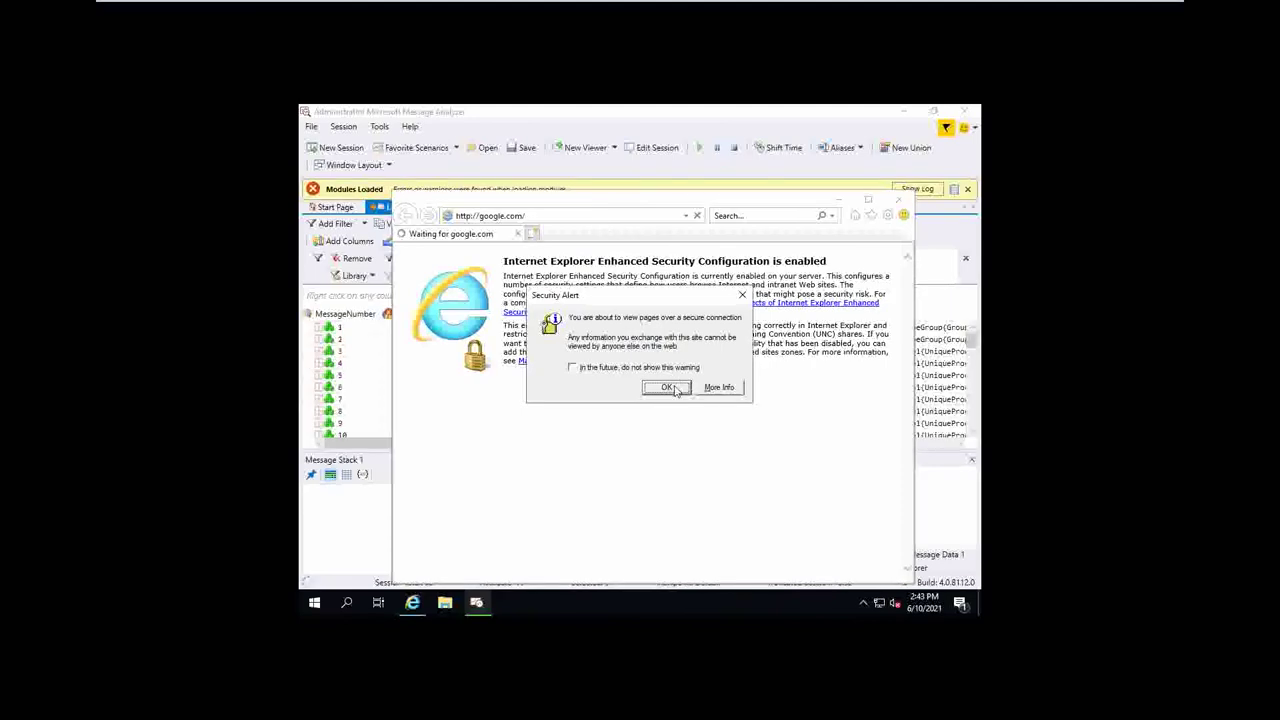
click(667, 387)
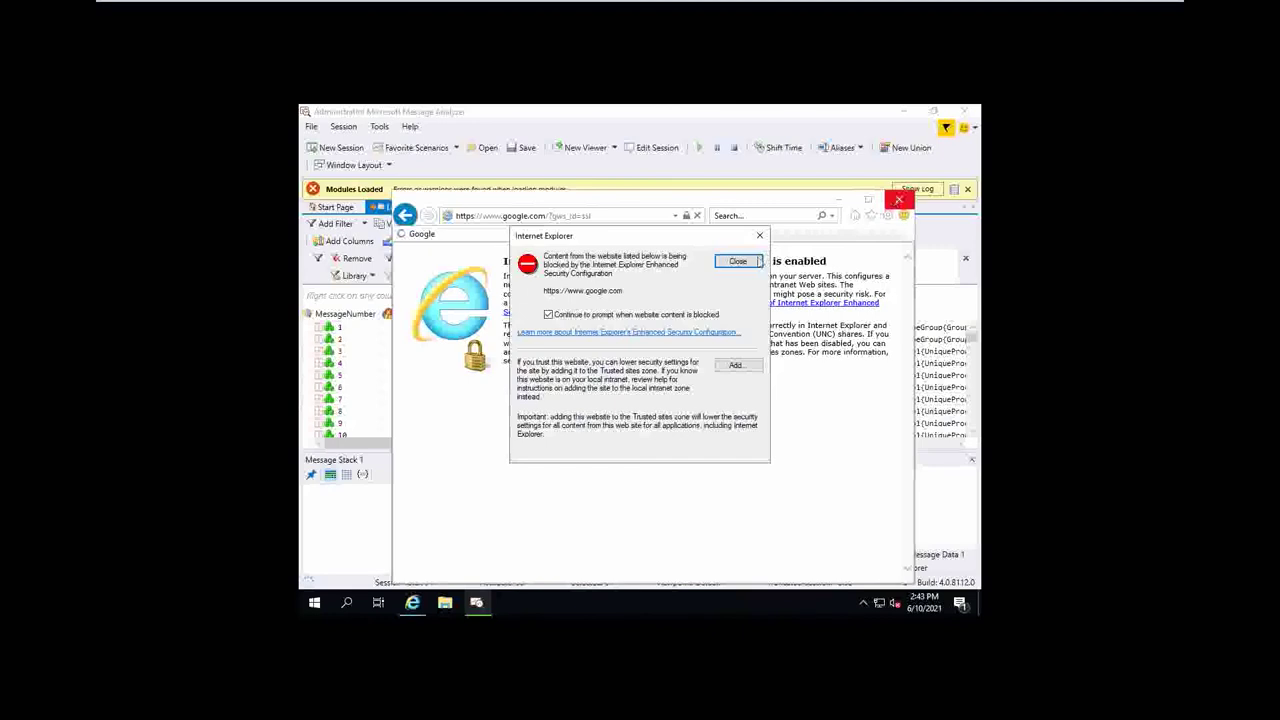
click(745, 261)
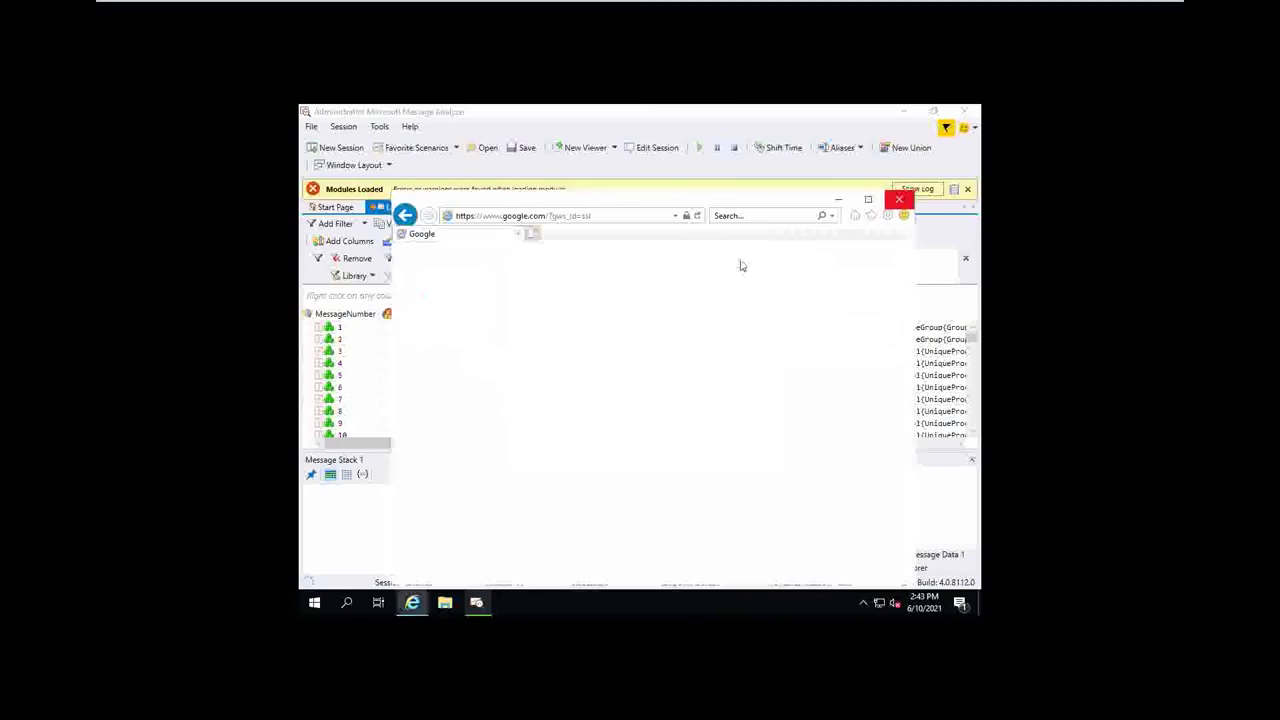
click(897, 205)
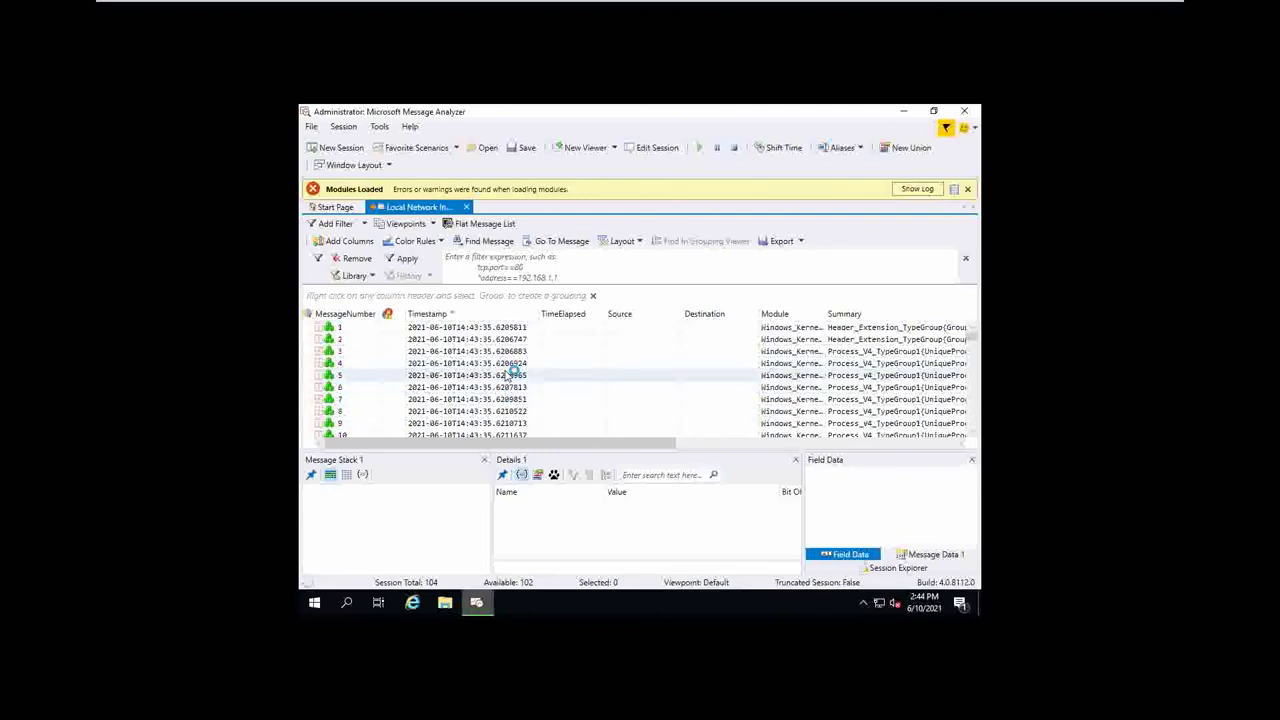
Look through the captured messages in Message Analyzer and select DNS message number 93.
scroll(507, 375, down, 6)
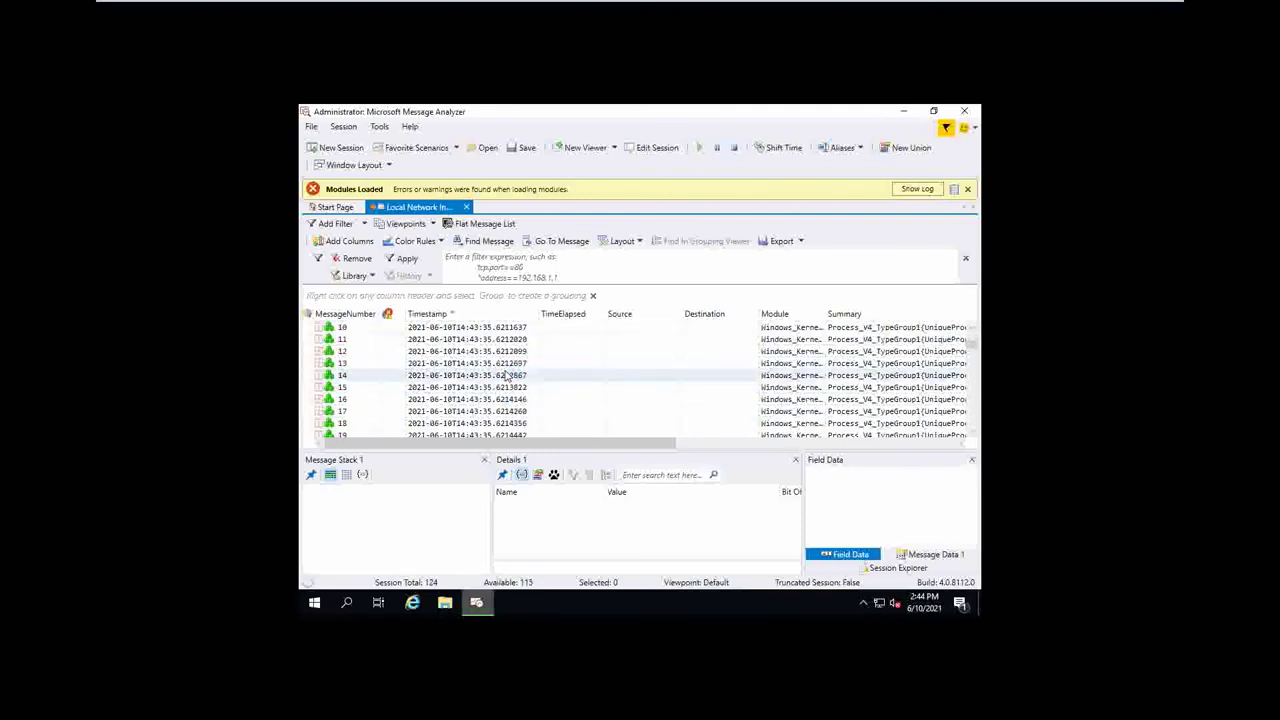
scroll(507, 375, down, 10)
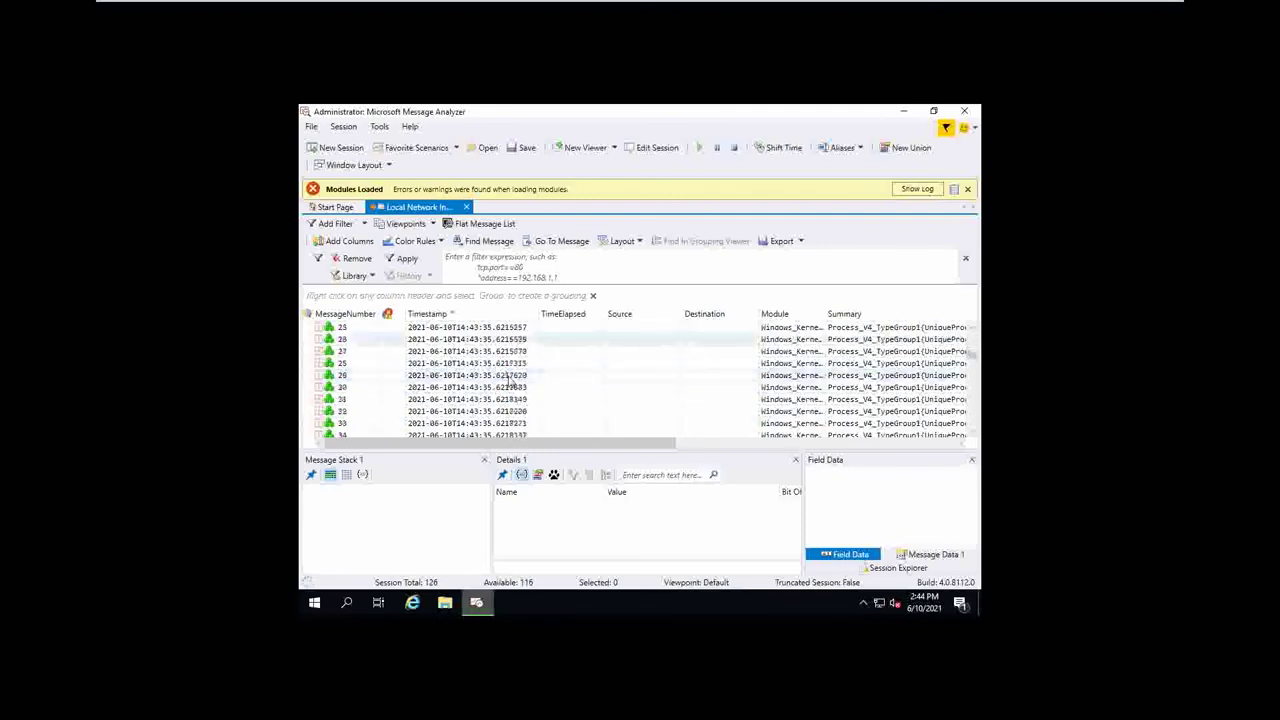
scroll(735, 416, down, 10)
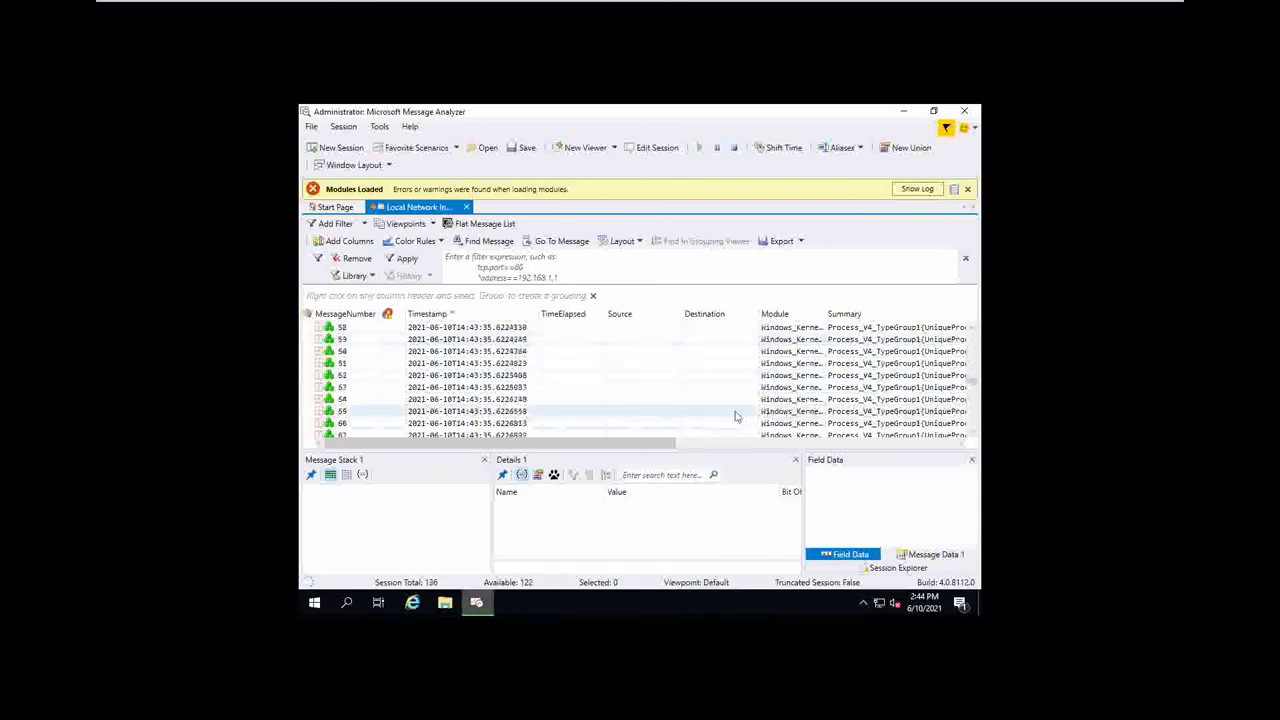
scroll(735, 416, down, 3)
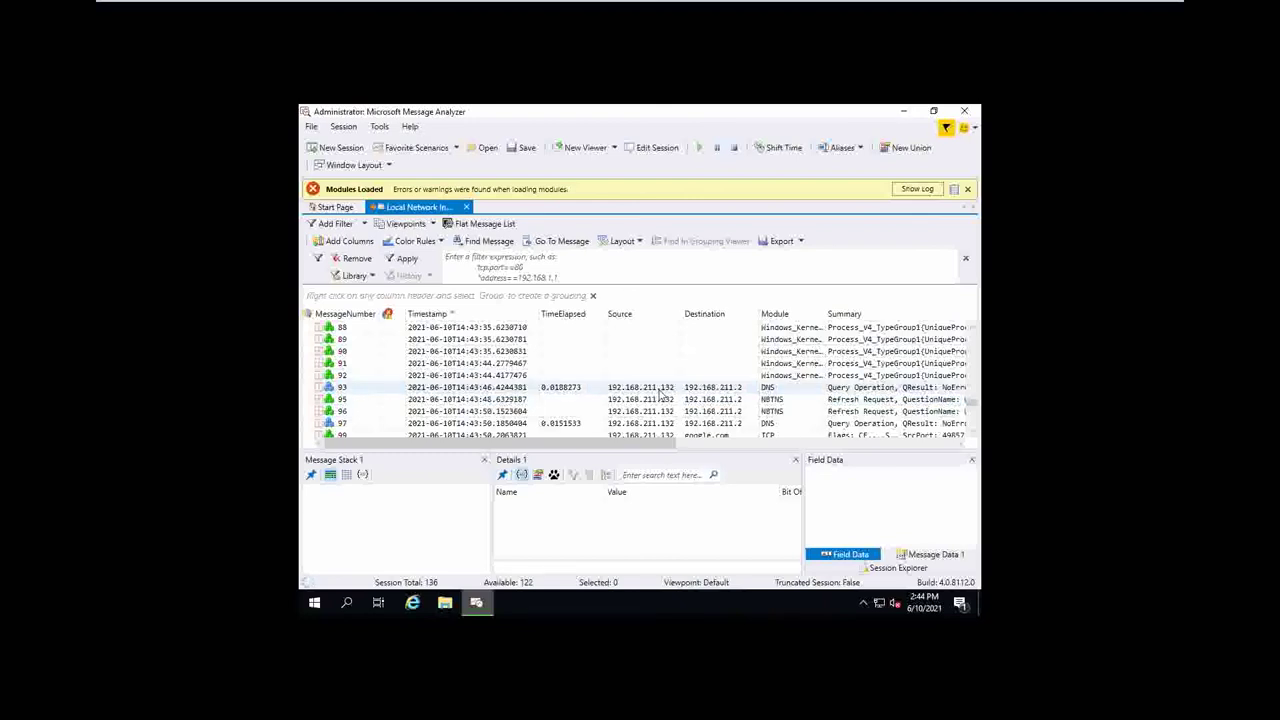
click(660, 390)
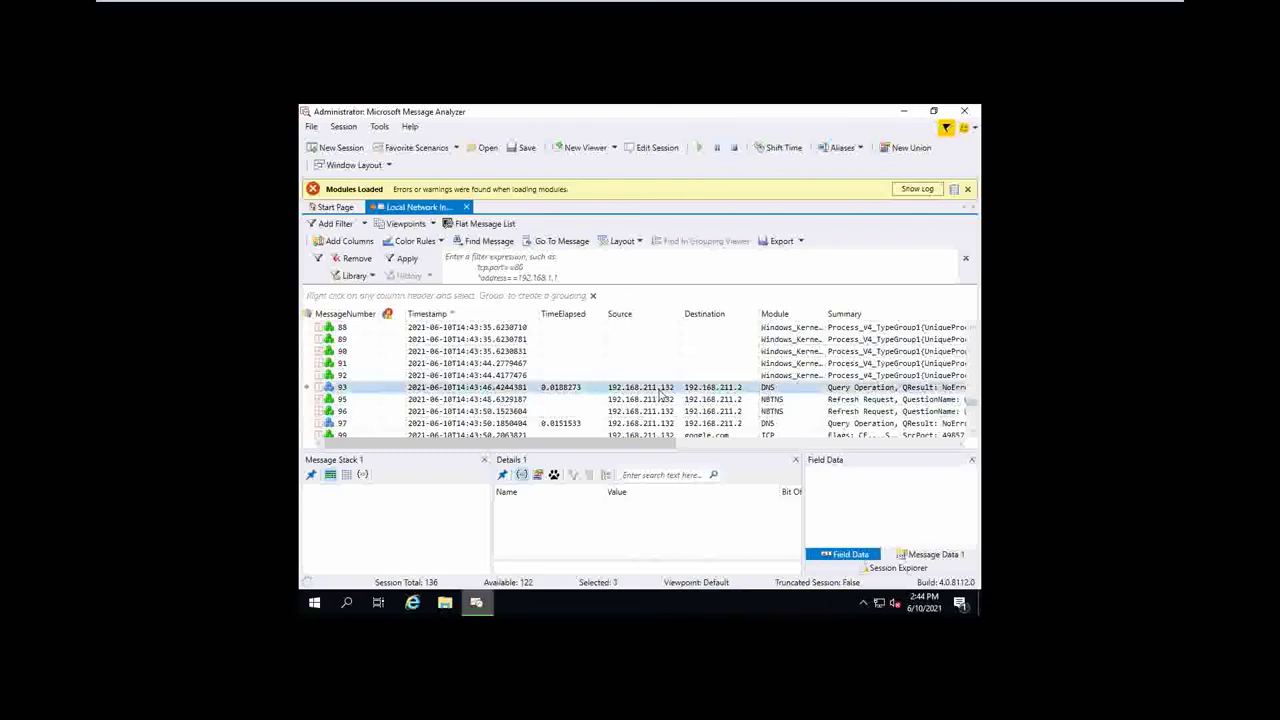
Expand DNS message 93 and its nested request message to examine the underlying UDP message.
click(319, 388)
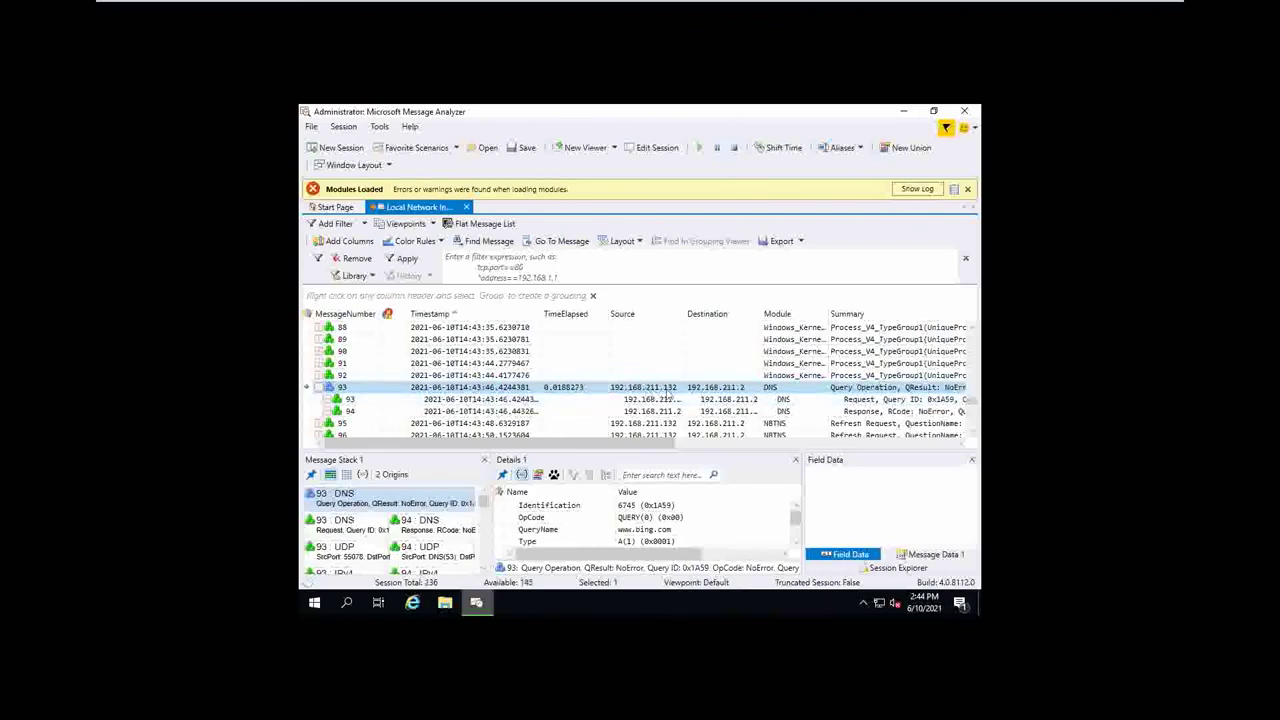
click(620, 400)
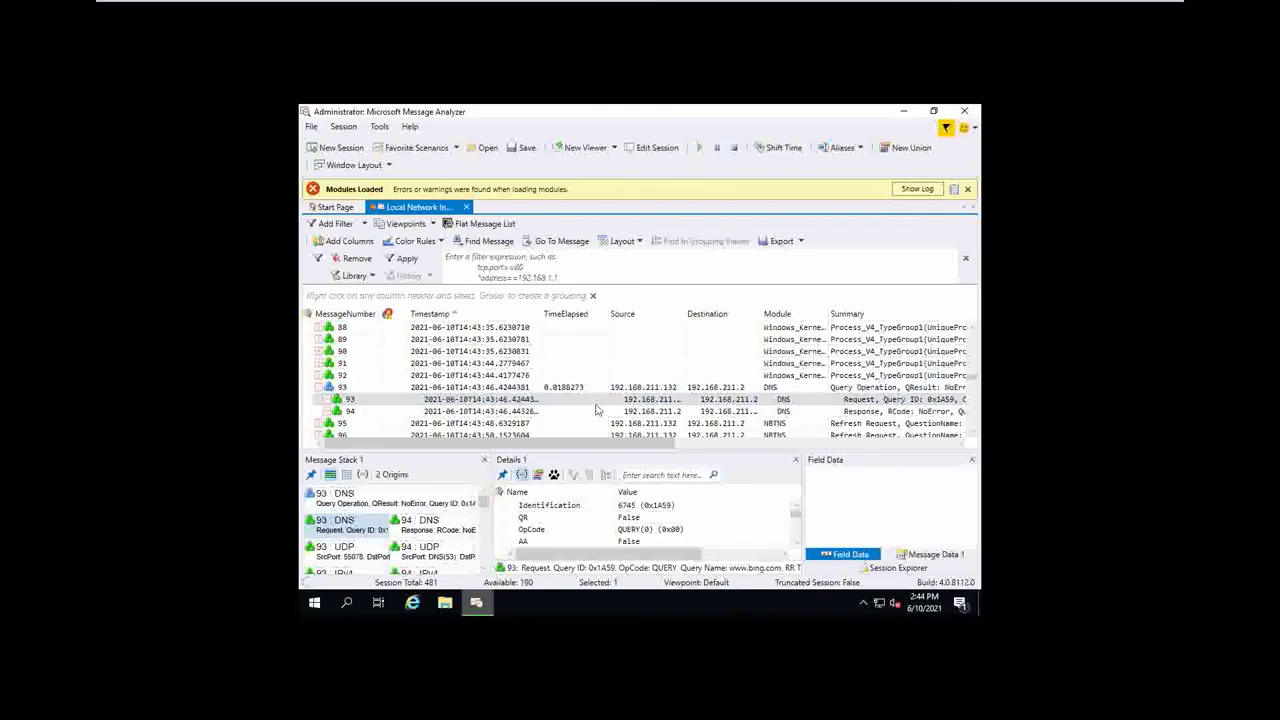
click(328, 399)
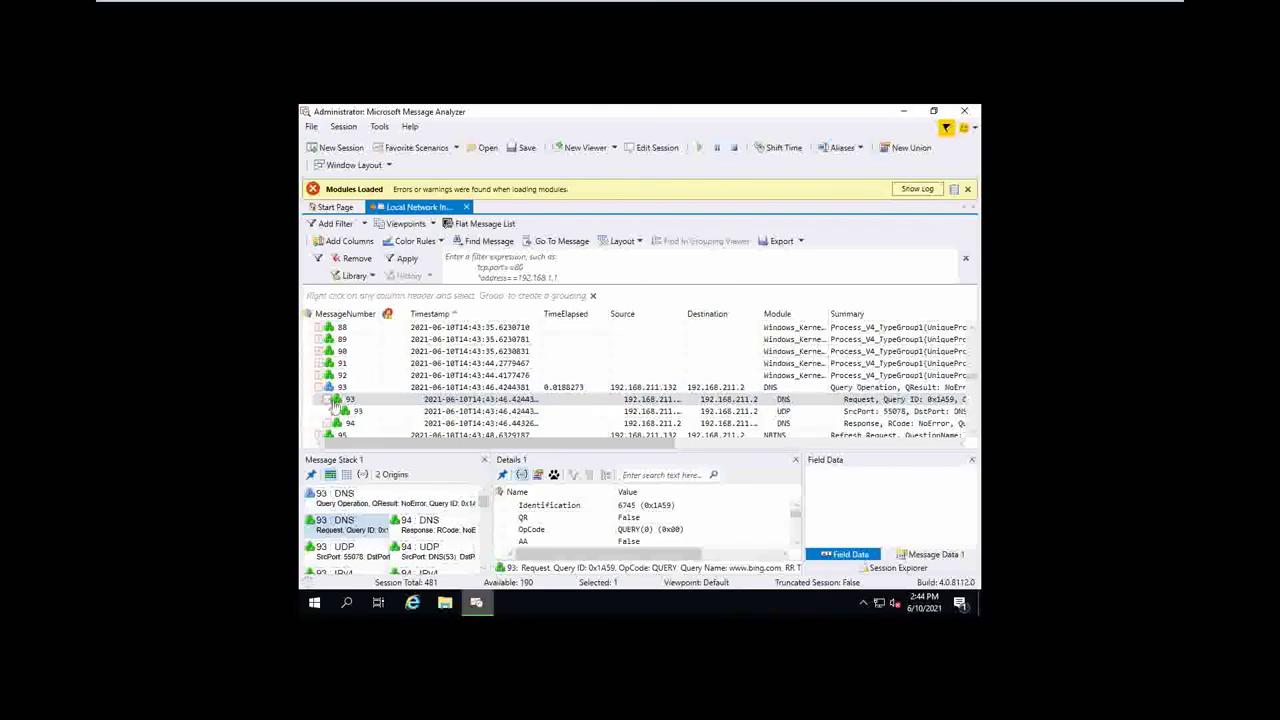
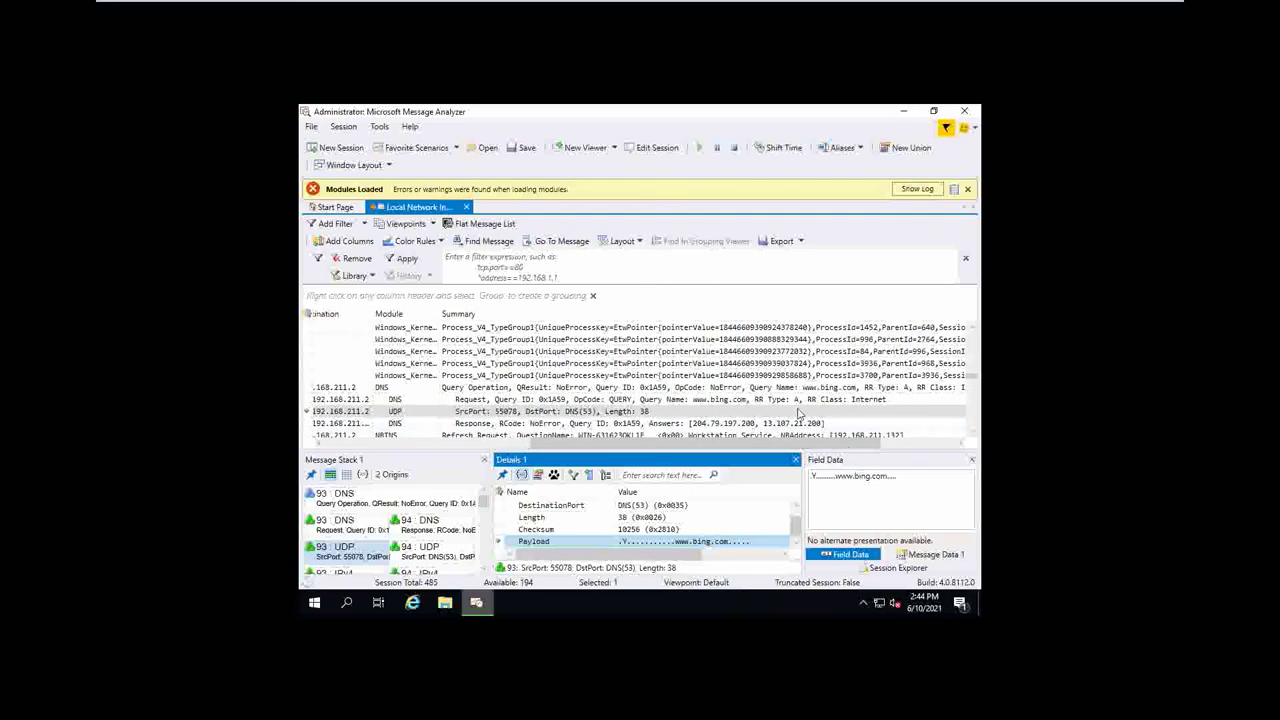
Find the DNS query operation for google.com among the captured messages and select it to view its details.
scroll(800, 413, down, 1)
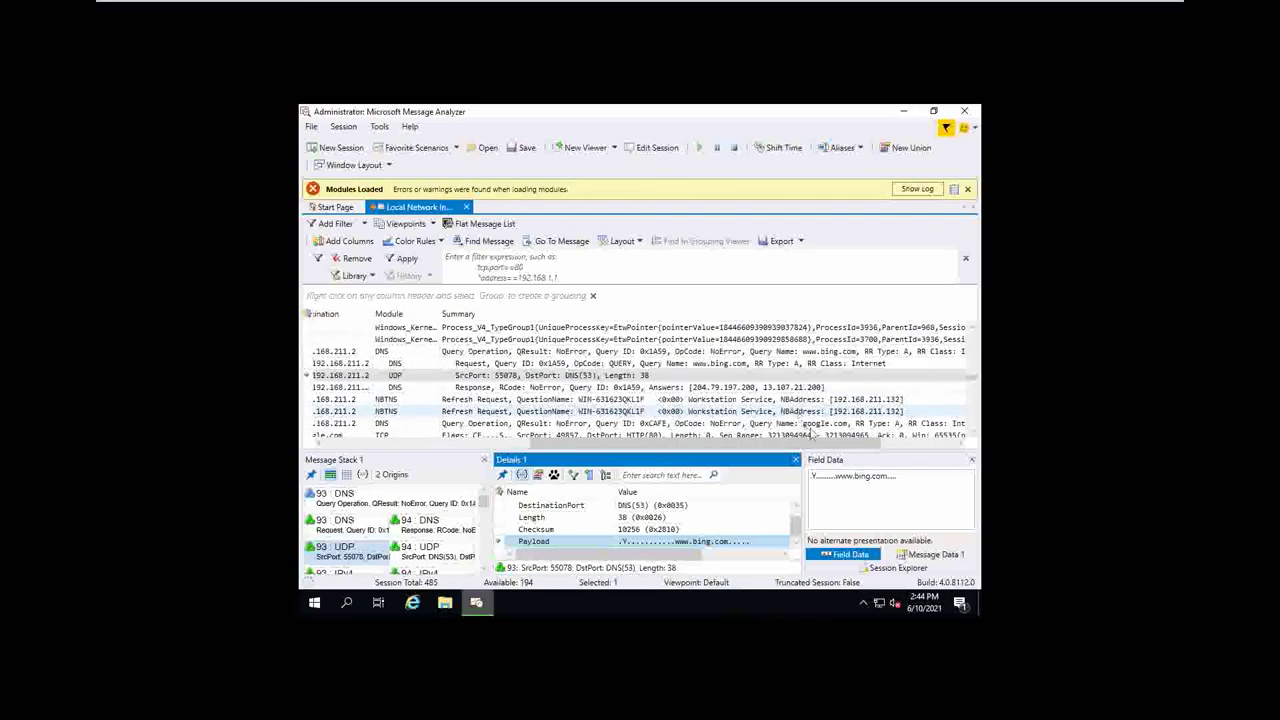
scroll(813, 428, down, 1)
click(828, 389)
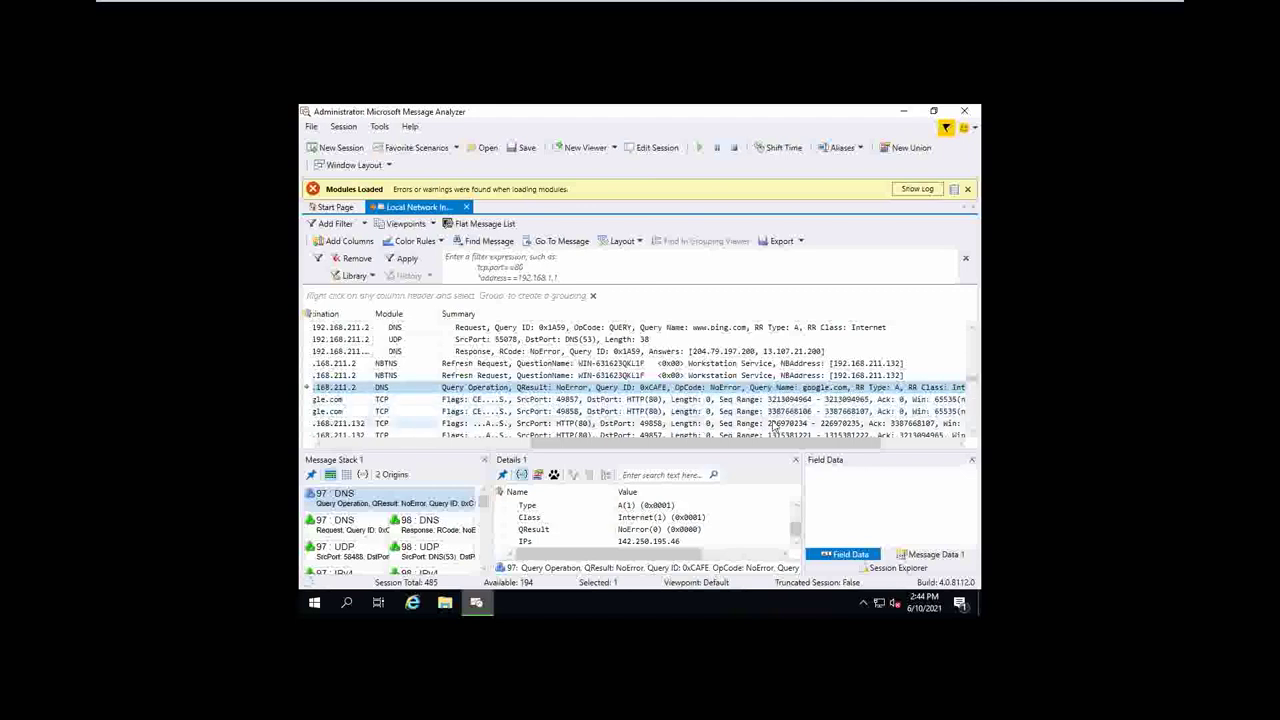
scroll(773, 427, down, 1)
scroll(773, 427, down, 1)
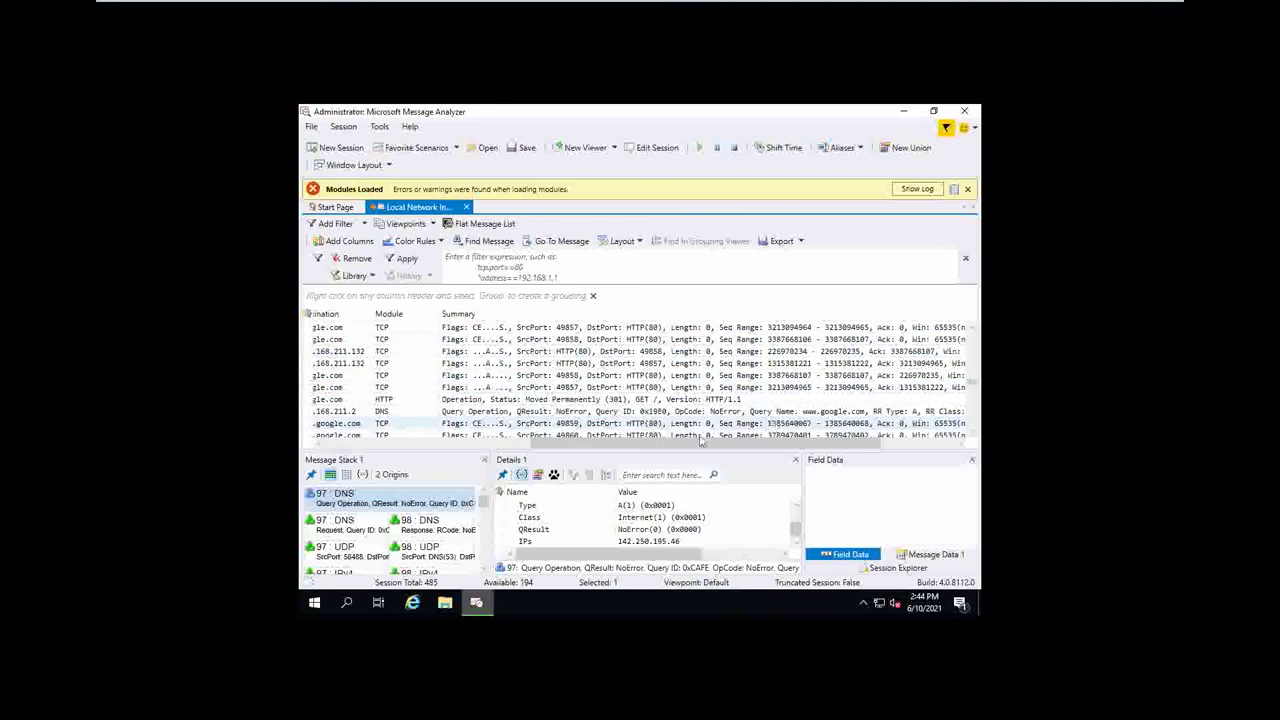
drag(767, 452, 480, 450)
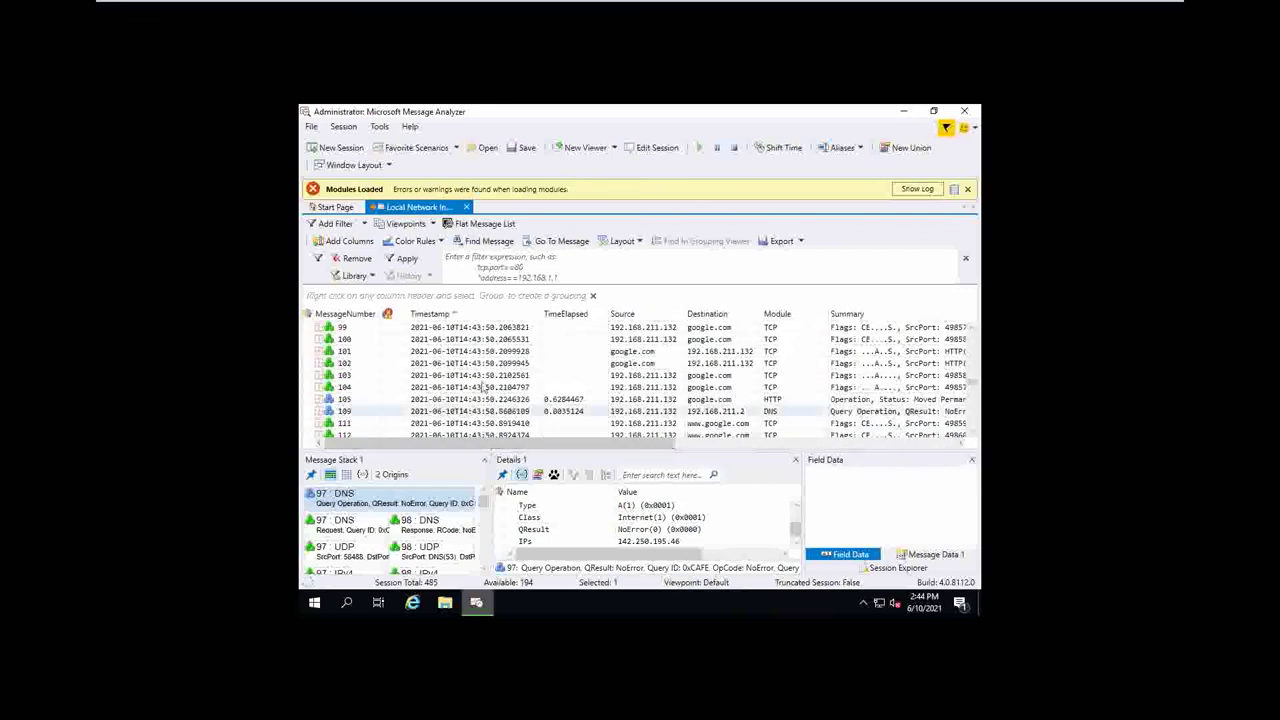
scroll(601, 413, down, 4)
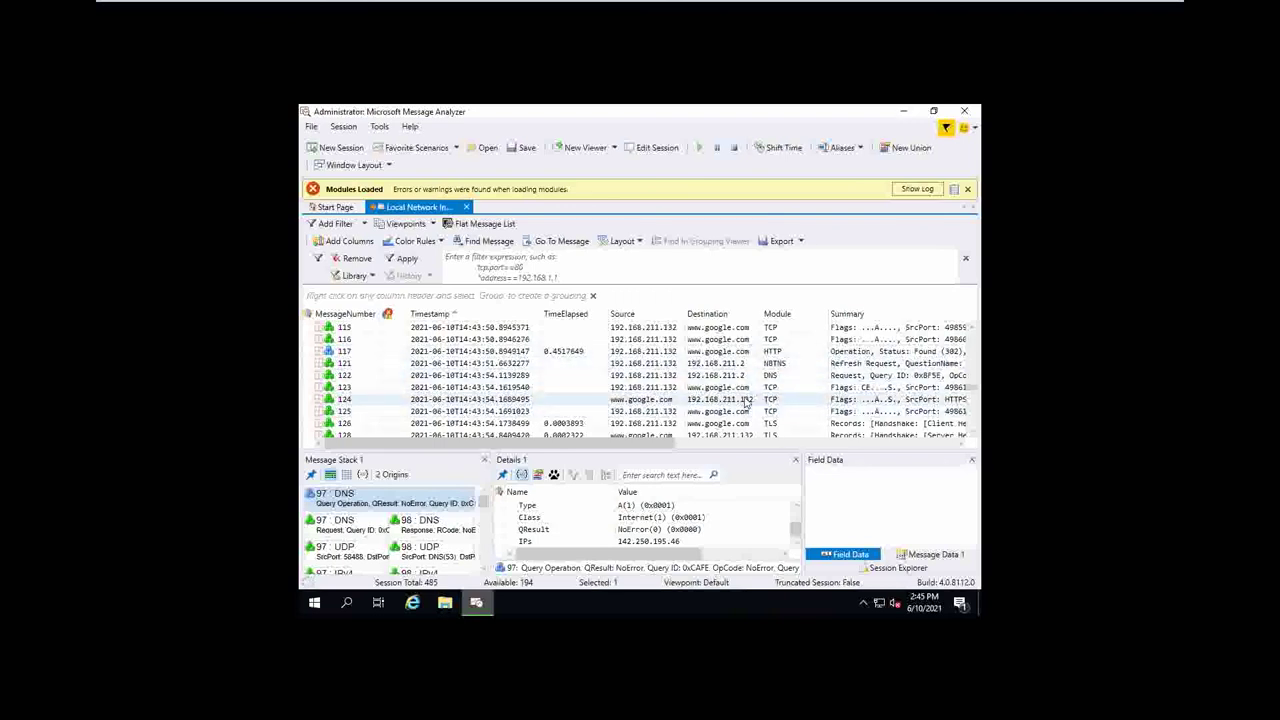
click(689, 401)
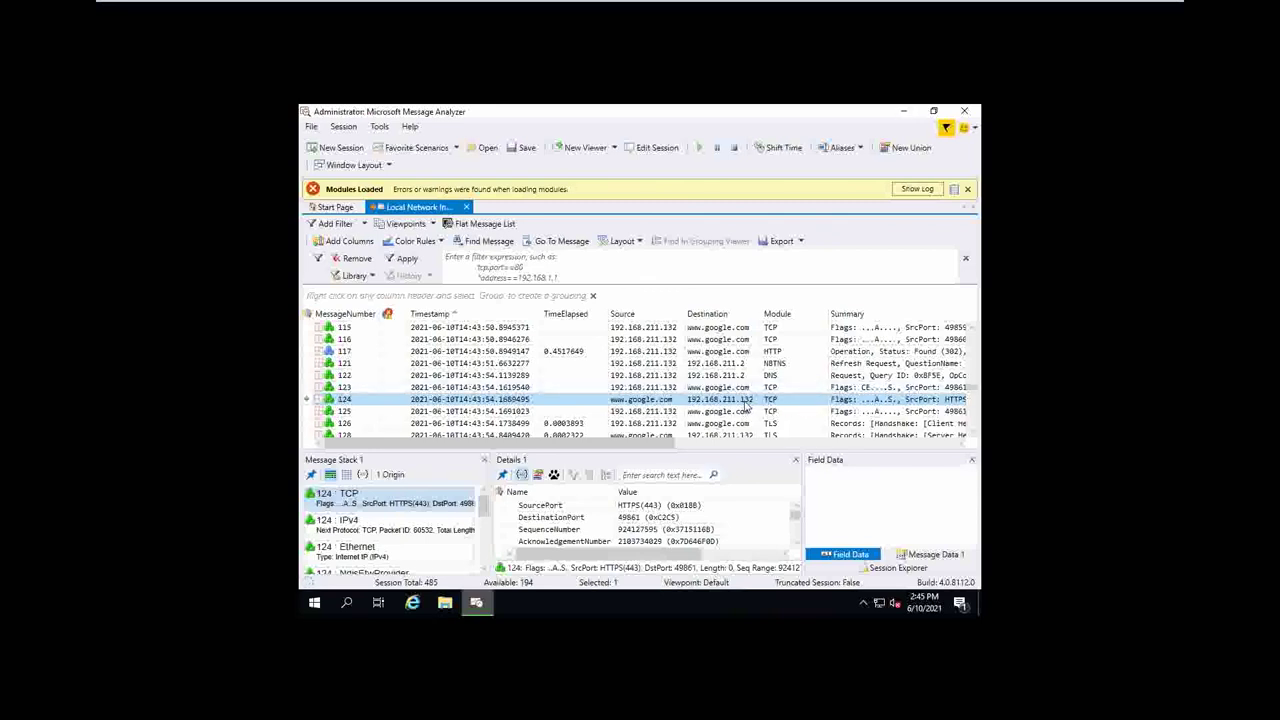
double_click(745, 404)
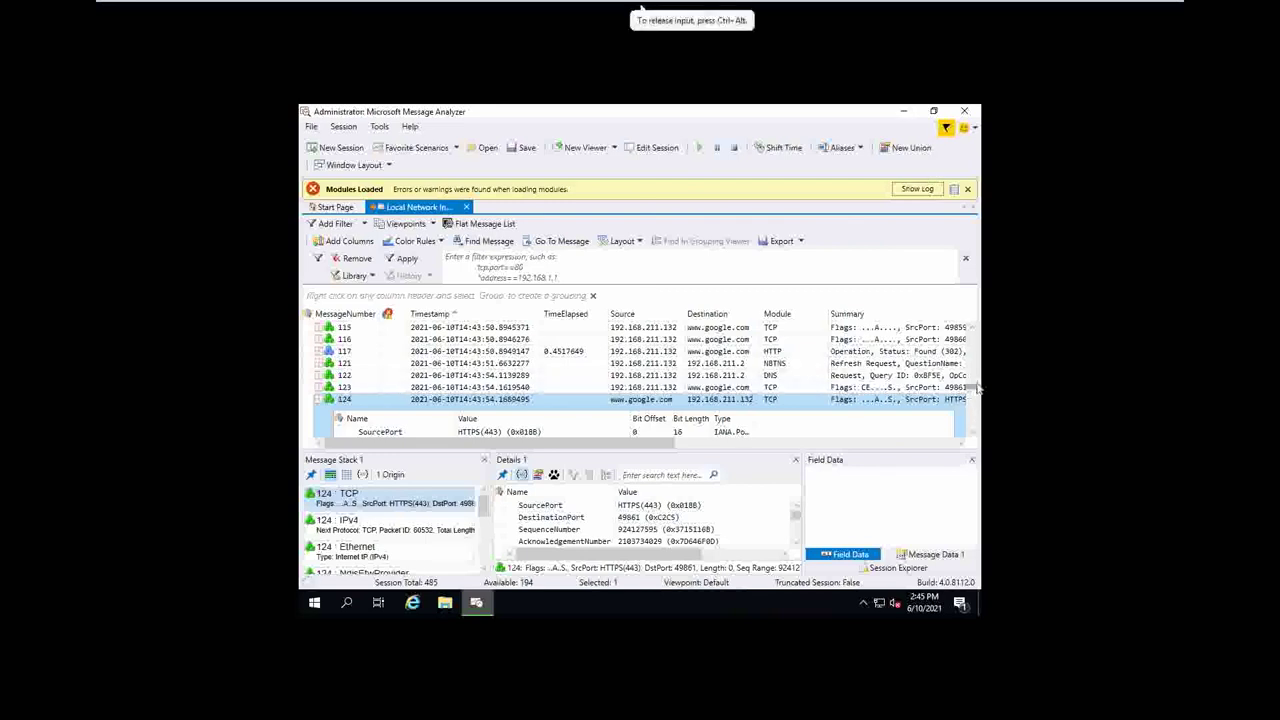
scroll(973, 393, down, 2)
scroll(973, 393, up, 2)
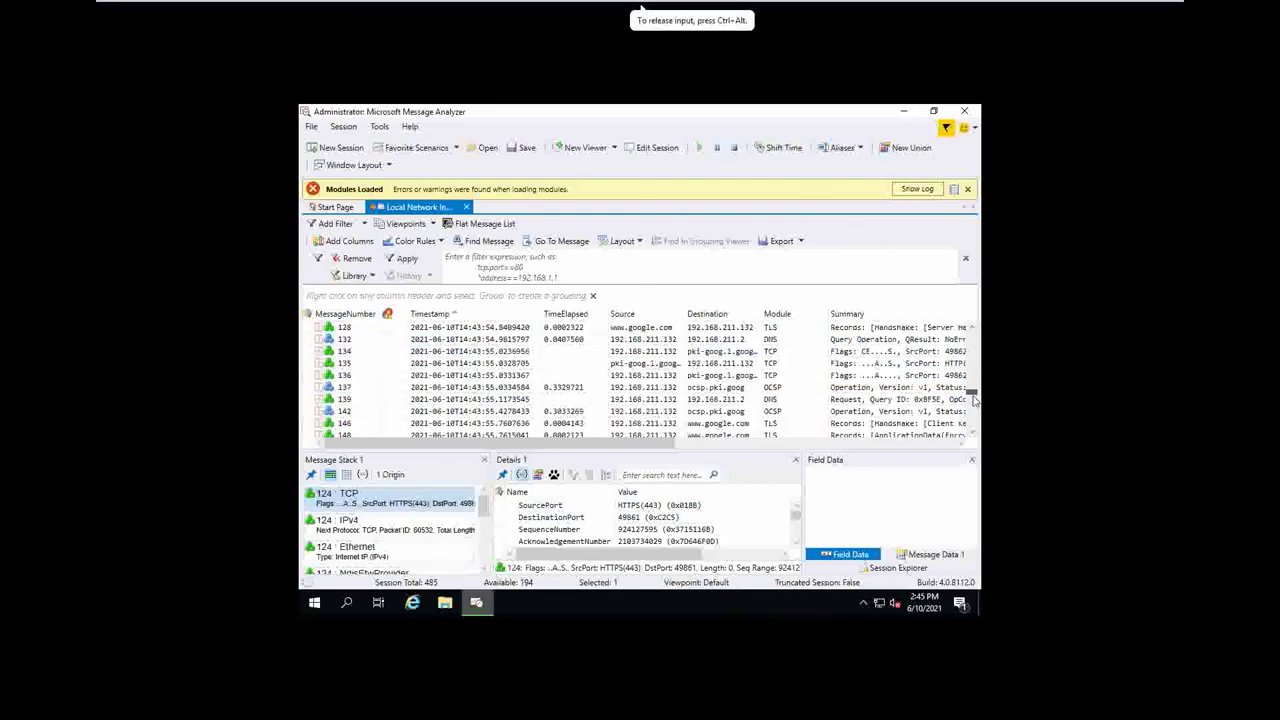
scroll(973, 393, down, 2)
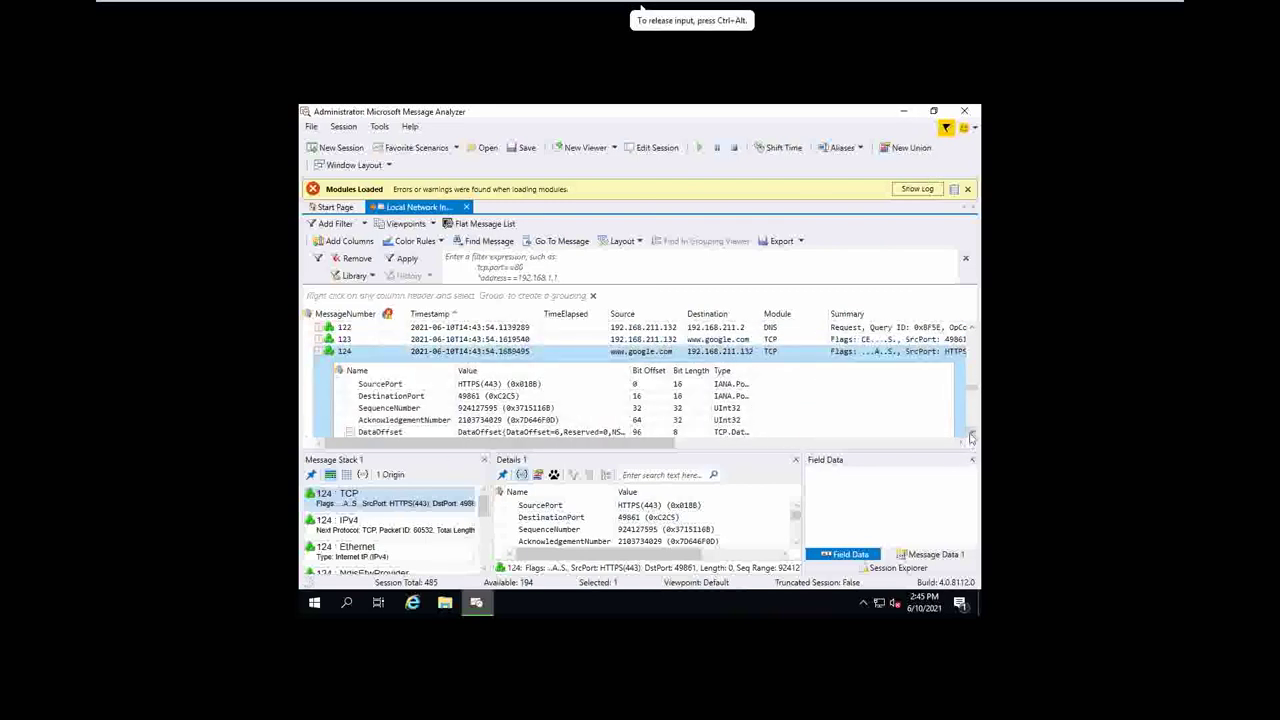
click(971, 436)
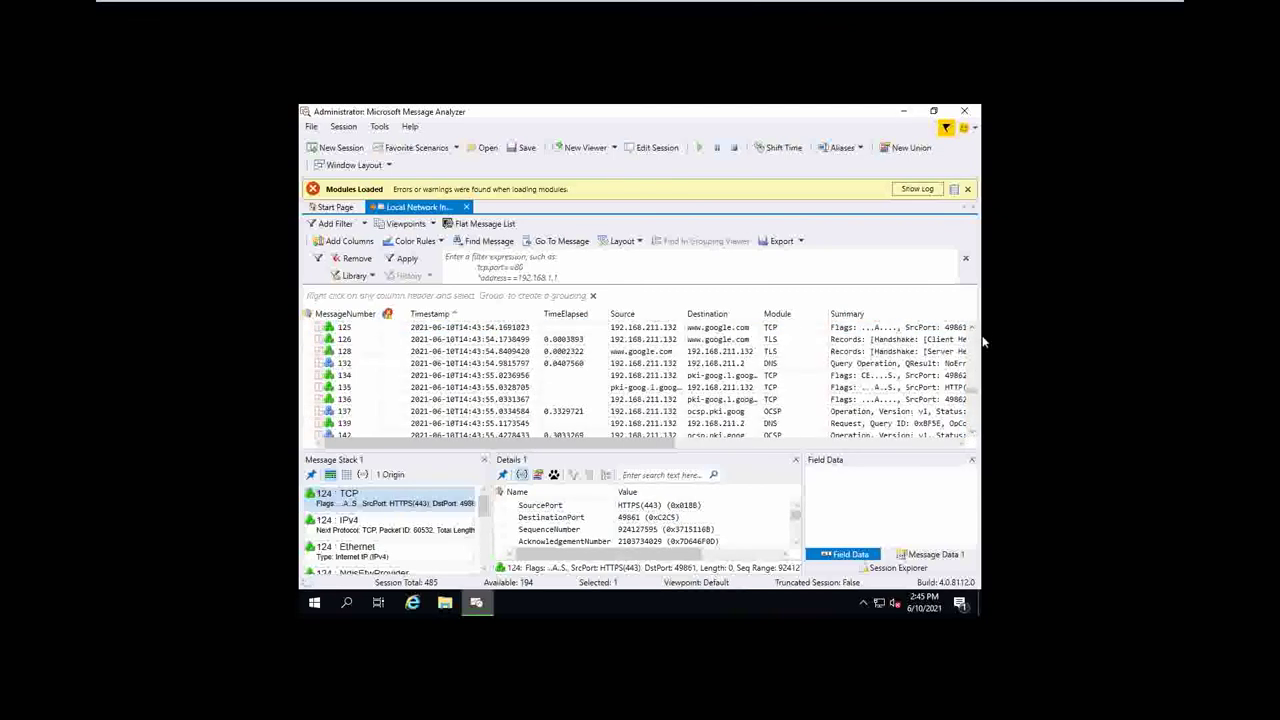